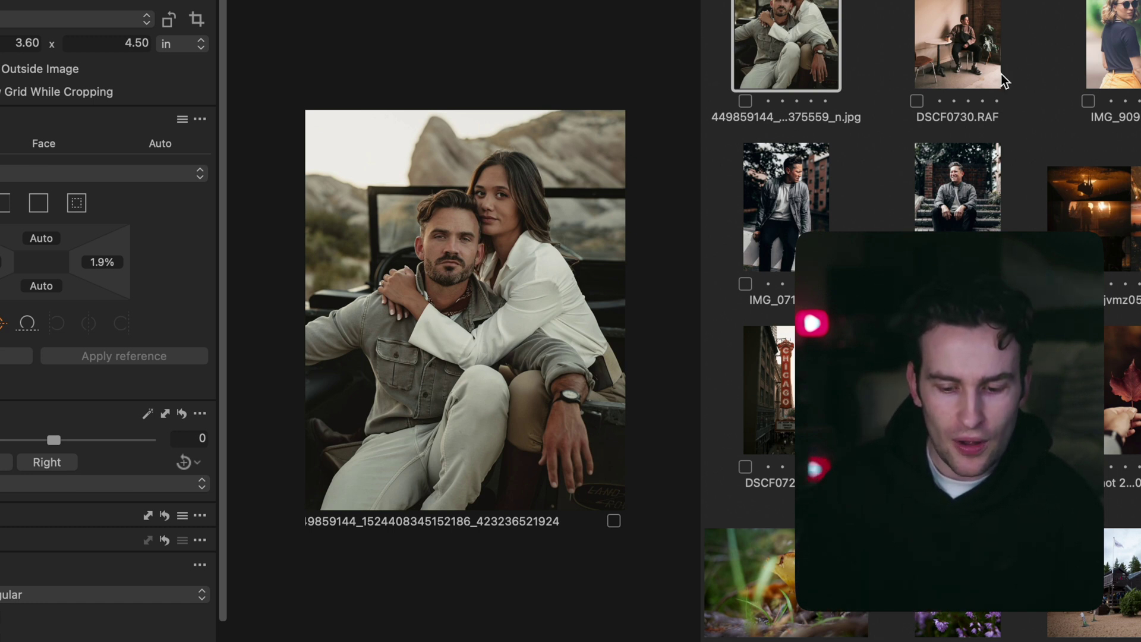
Apply Match Look to the café photo DSCF0730.RAF and compare it with the reference photo of the couple.
left_click(951, 51)
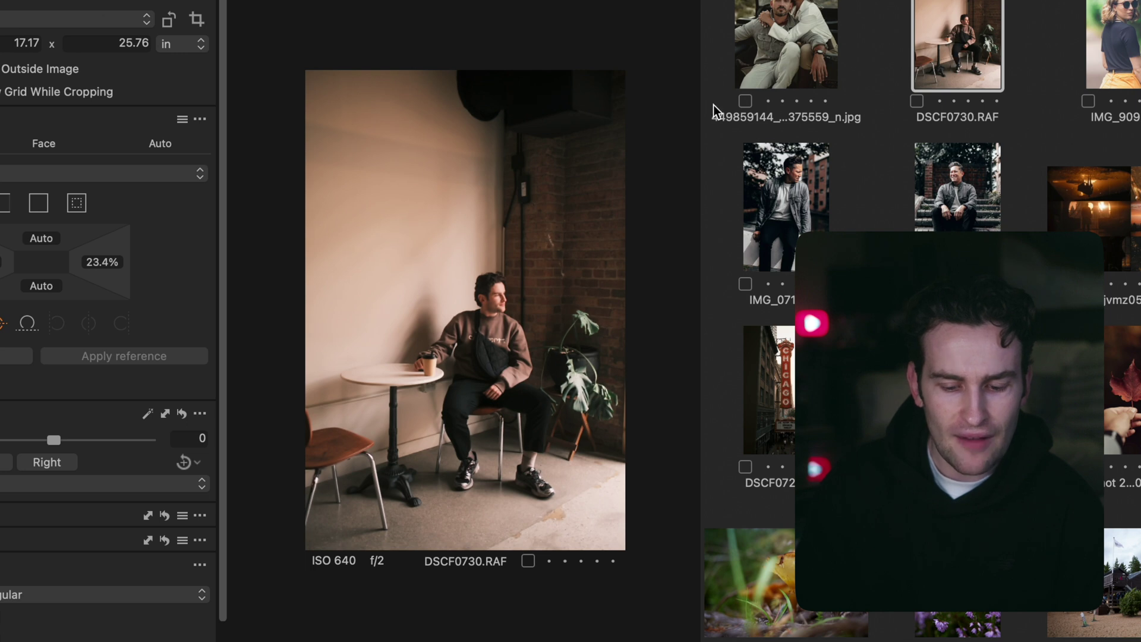
left_click(586, 0)
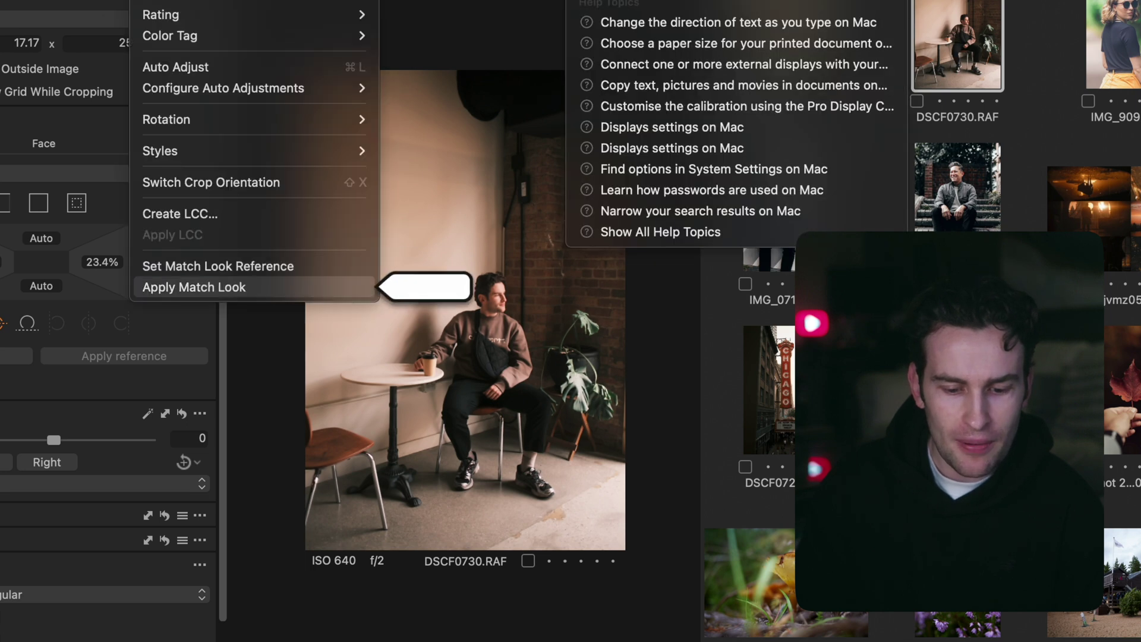
left_click(630, 0)
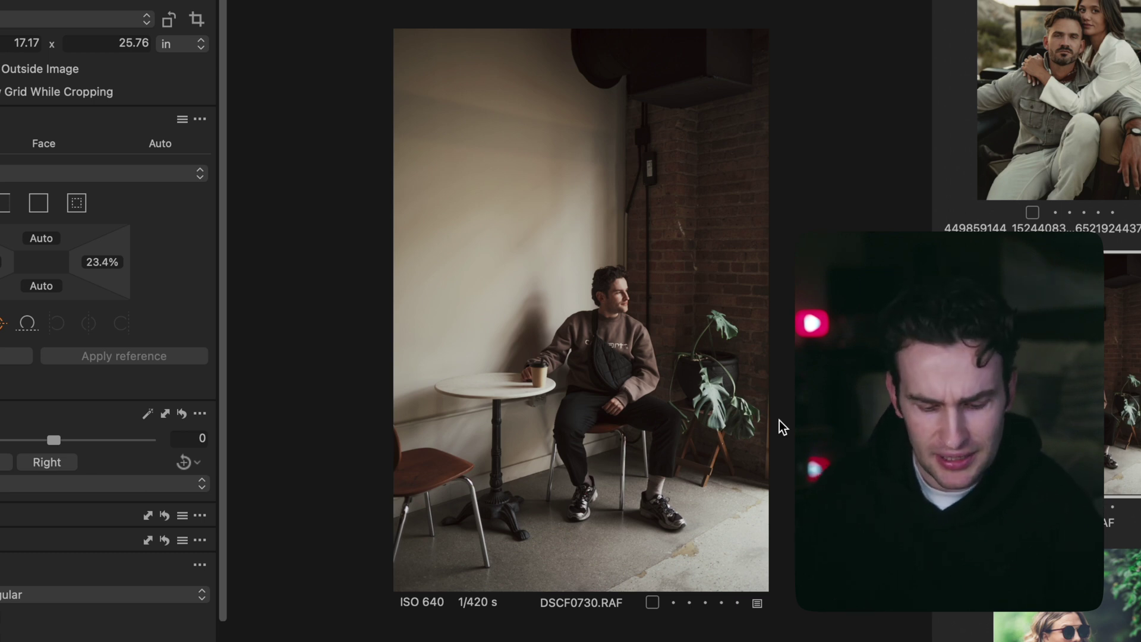
left_click(1081, 107)
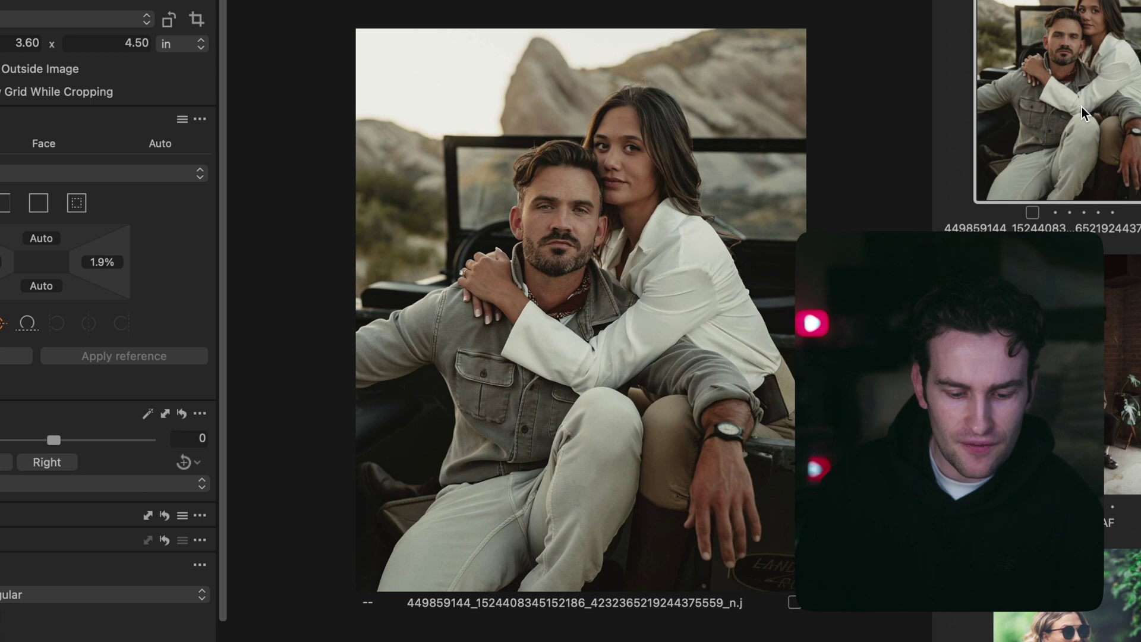
key("Right")
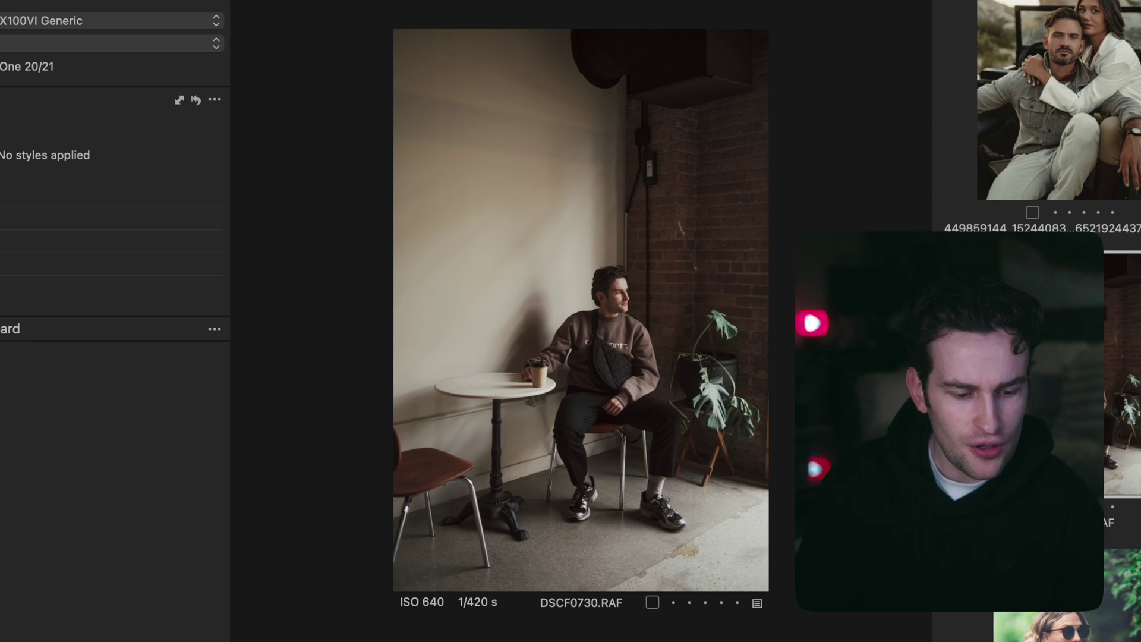
Set the High Dynamic Range Shadow of the café photo to -22 and compare it with the couple reference.
left_click(90, 1)
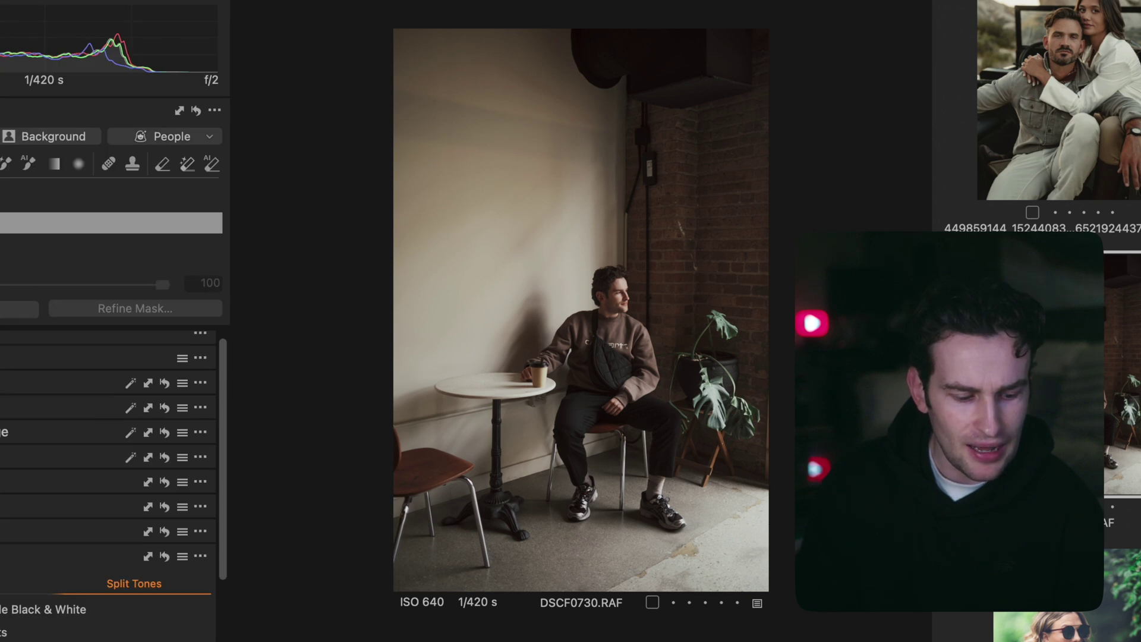
left_click_drag(31, 476, 33, 476)
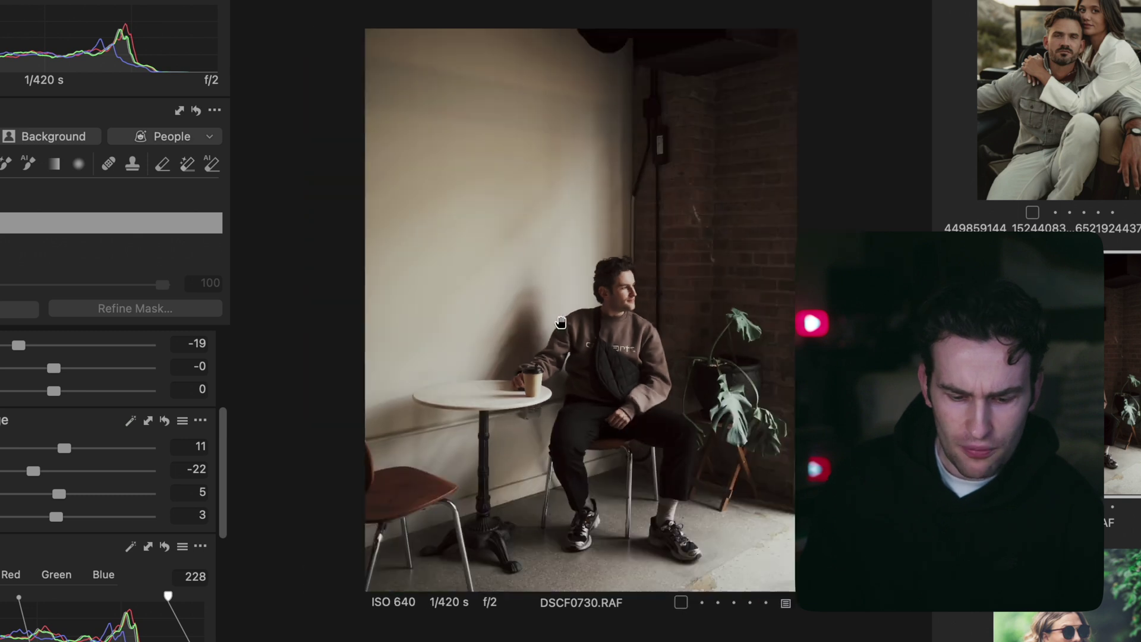
left_click(1129, 84)
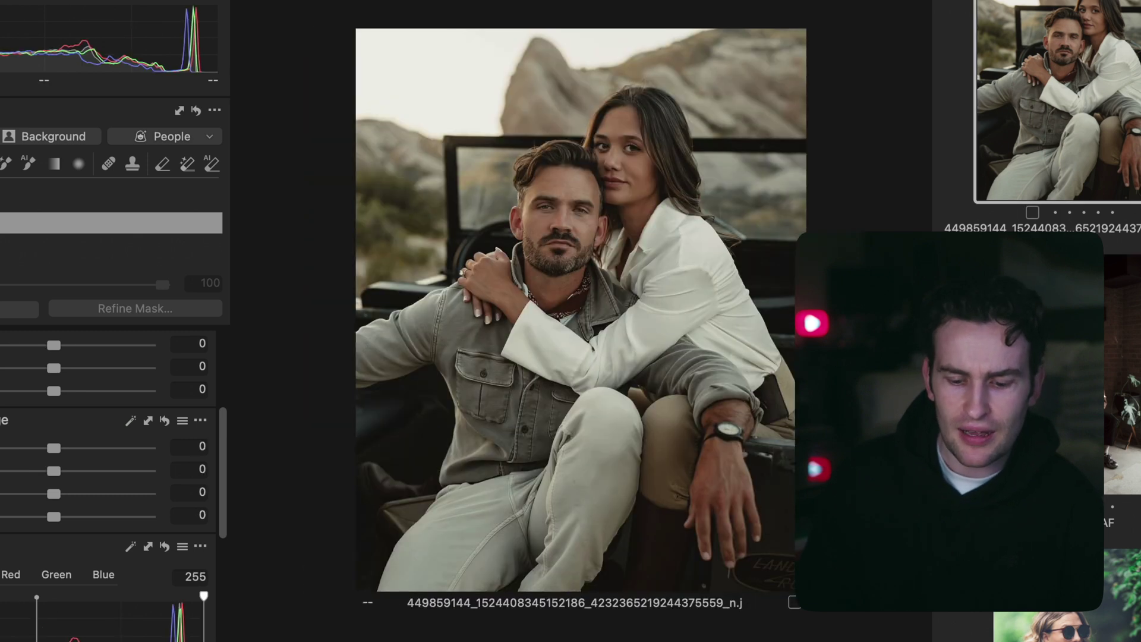
left_click(1092, 333)
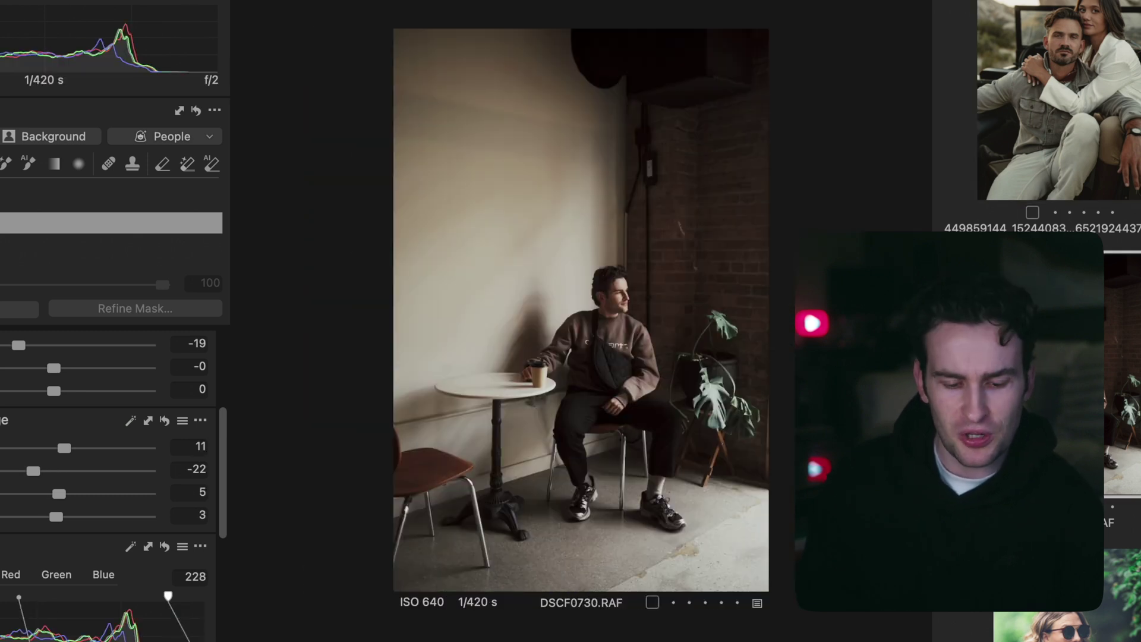
Apply Match Look to IMG_9092.jpg and compare the photo before and after the match.
key("Down")
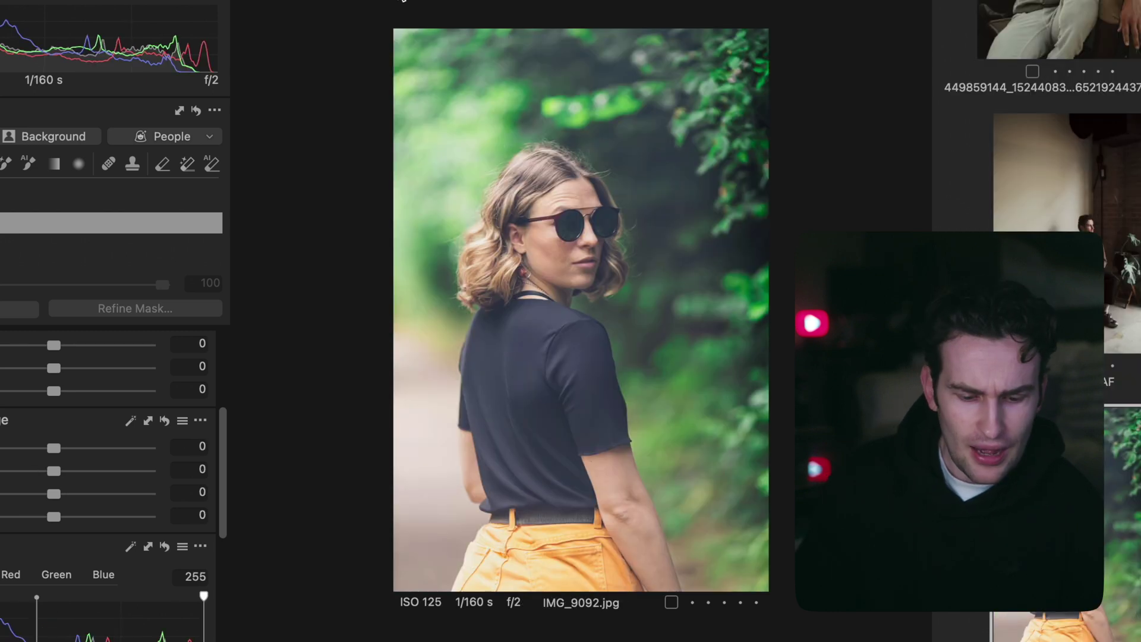
left_click(575, 0)
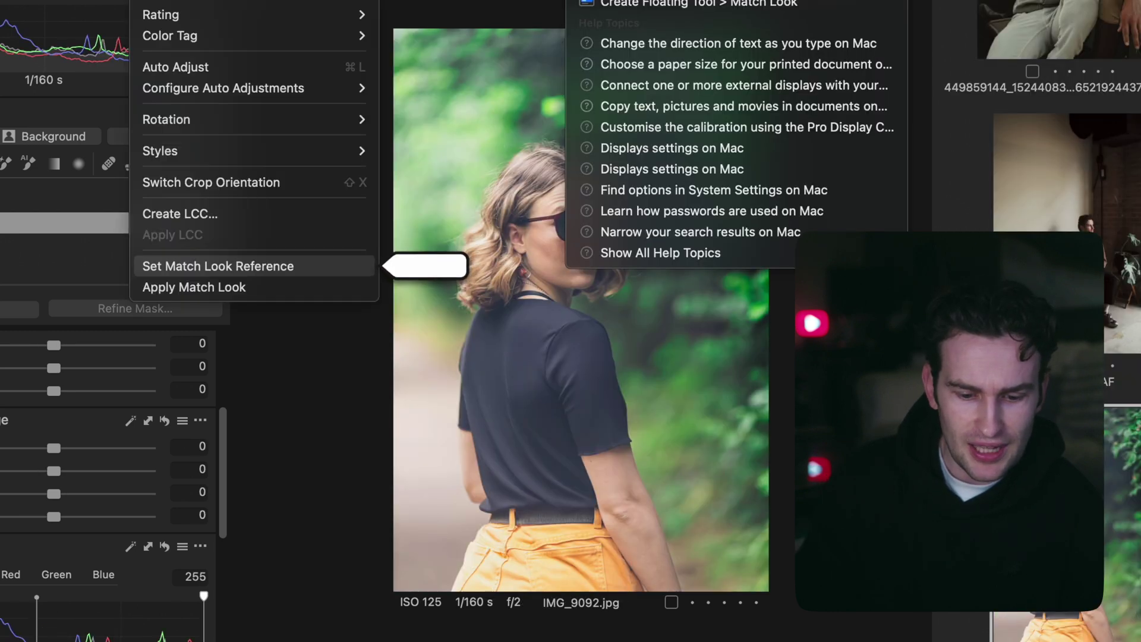
left_click(623, 0)
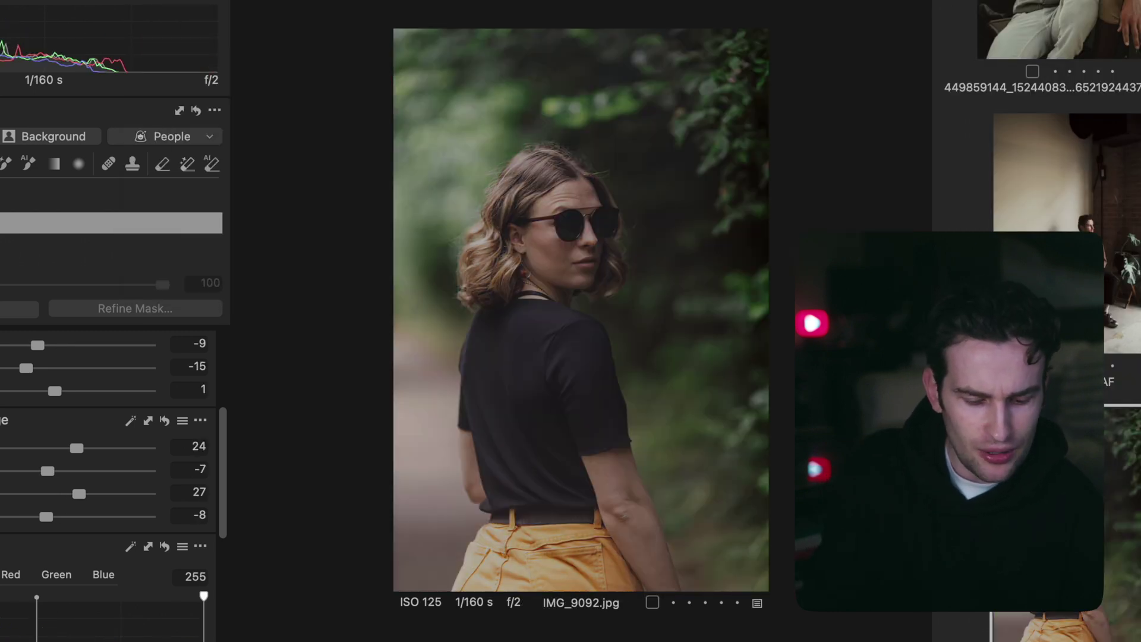
key("XF86MonBrightnessUp")
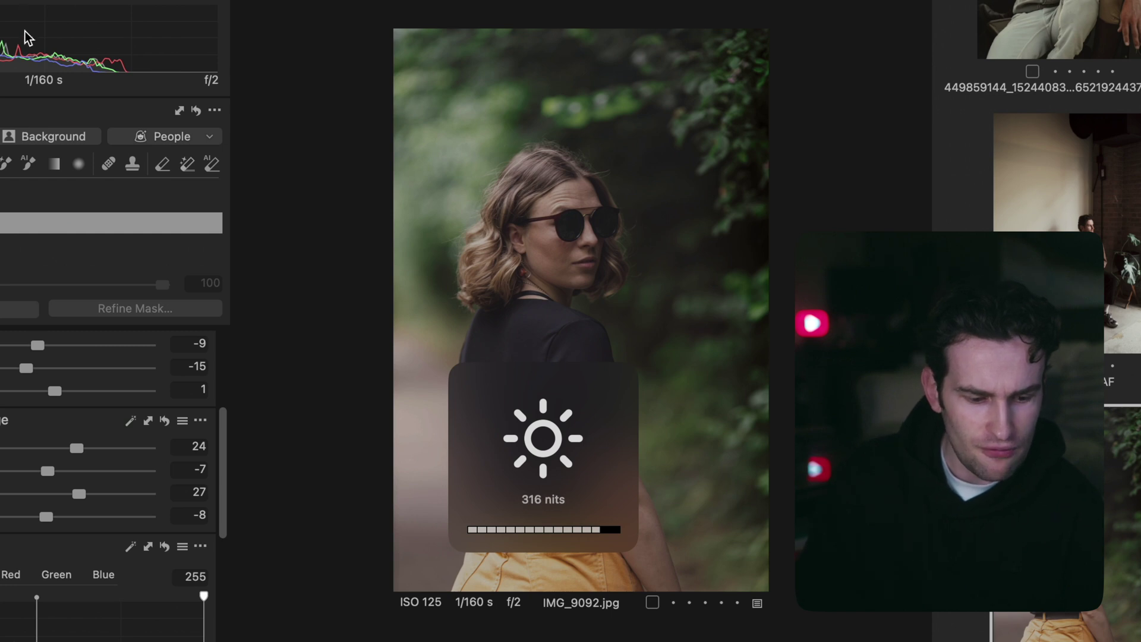
key("super+z")
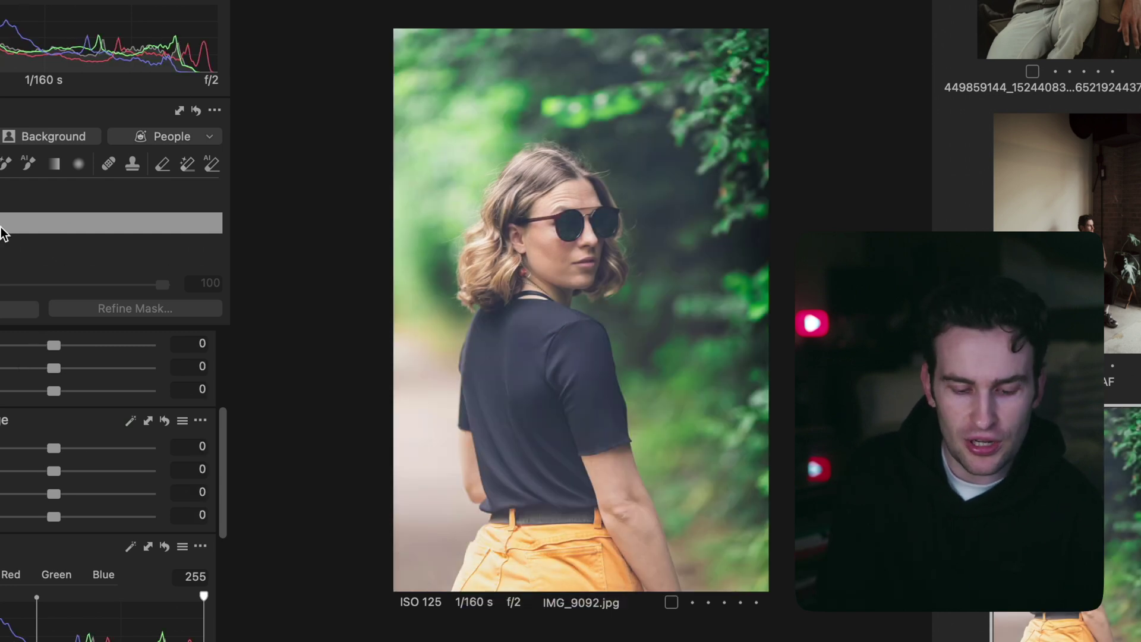
key("shift+super+z")
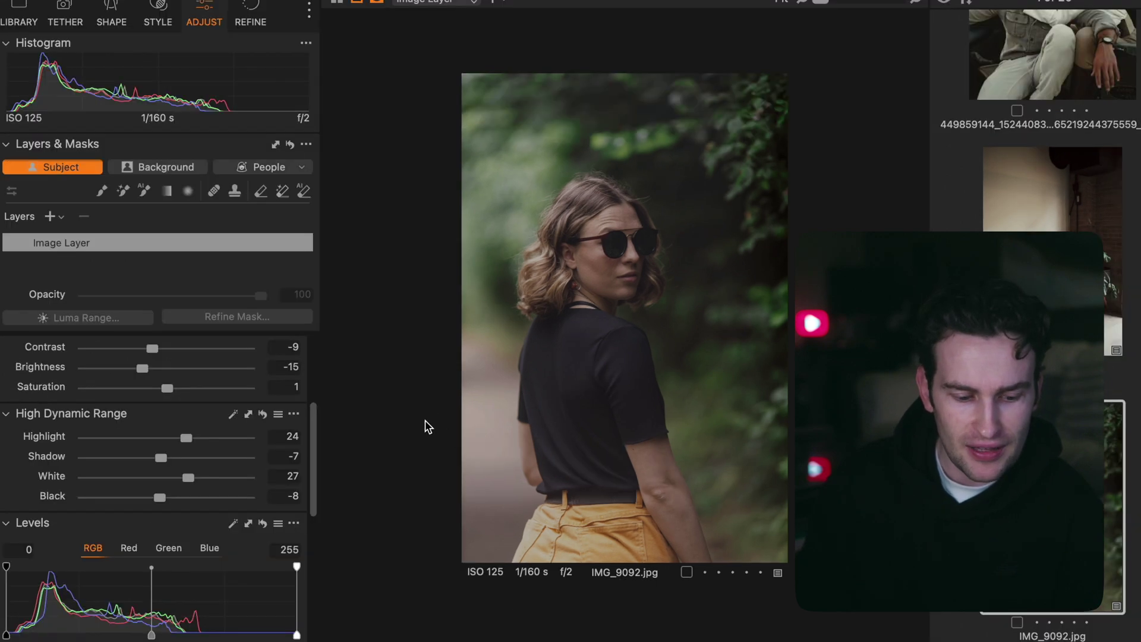
Add a subject mask to IMG_9092.jpg and set its Exposure to 0.25, Contrast 7, Shadow -22, White 8 and Black -28.
scroll(179, 389, "up", 4)
scroll(180, 397, "up", 1)
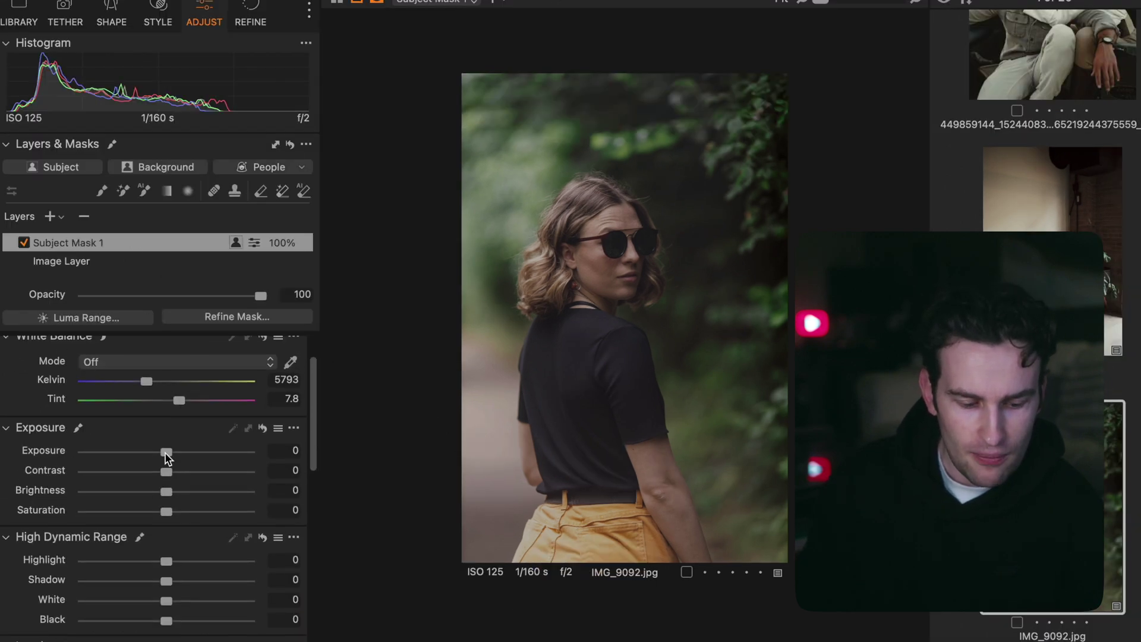
left_click_drag(166, 453, 177, 473)
scroll(165, 597, "down", 3)
left_click_drag(166, 600, 143, 601)
mouse_move(166, 560)
left_mouse_down()
mouse_move(148, 561)
mouse_move(173, 581)
left_mouse_up()
left_click_drag(171, 433, 172, 433)
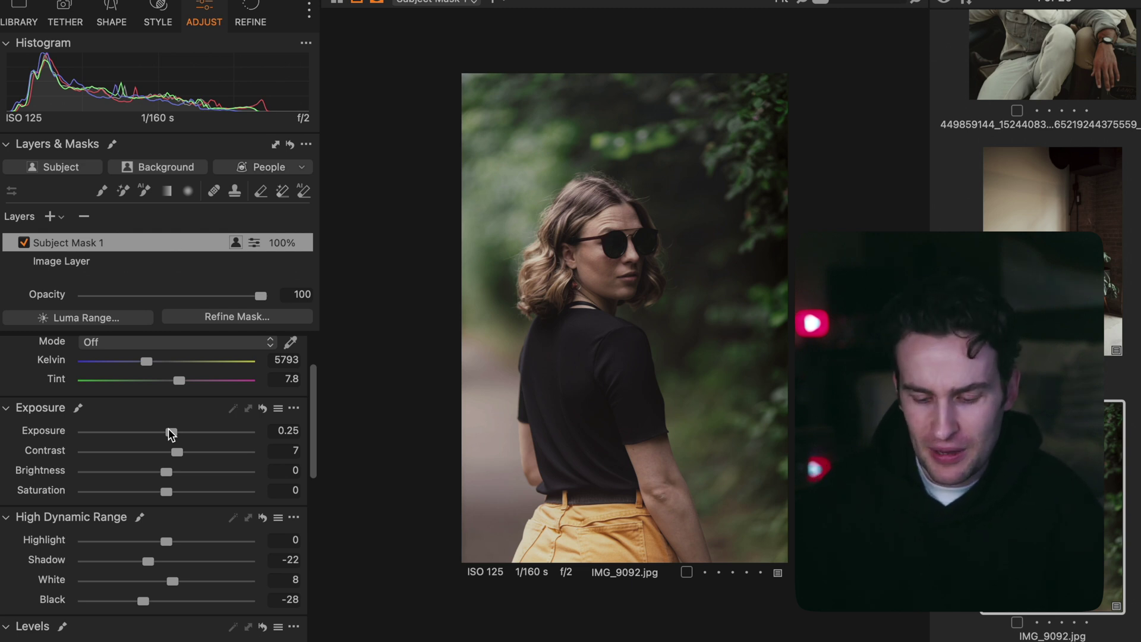
Compare the café photo with the couple reference, and apply Match Look to IMG_0716.jpg.
left_click(1020, 249)
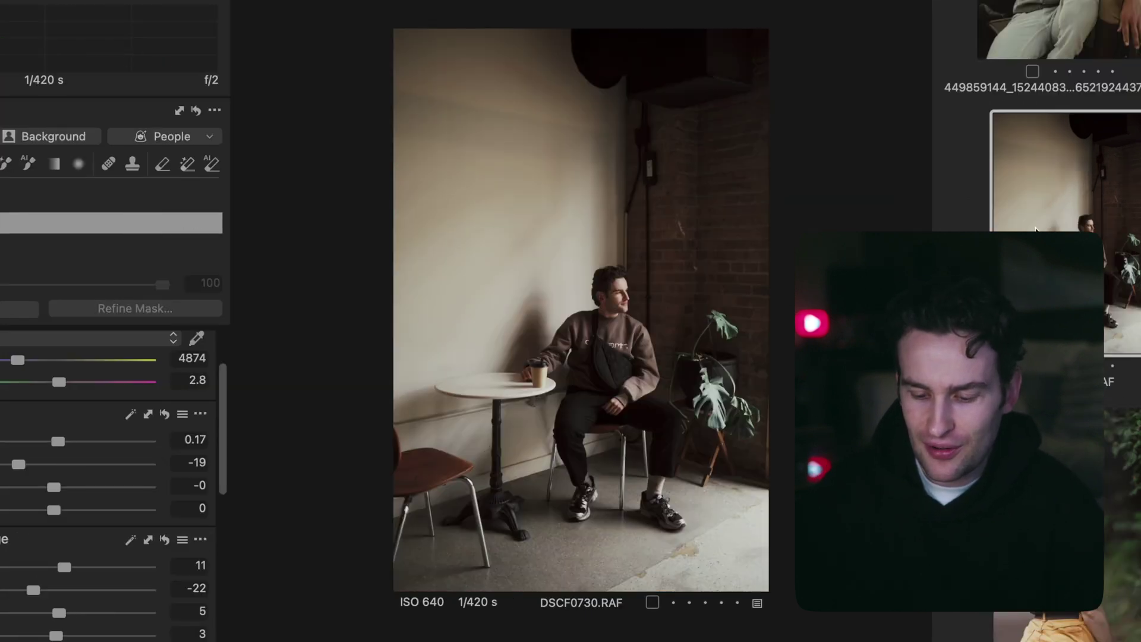
scroll(1039, 225, "up", 3)
left_click(1066, 168)
scroll(1064, 226, "down", 9)
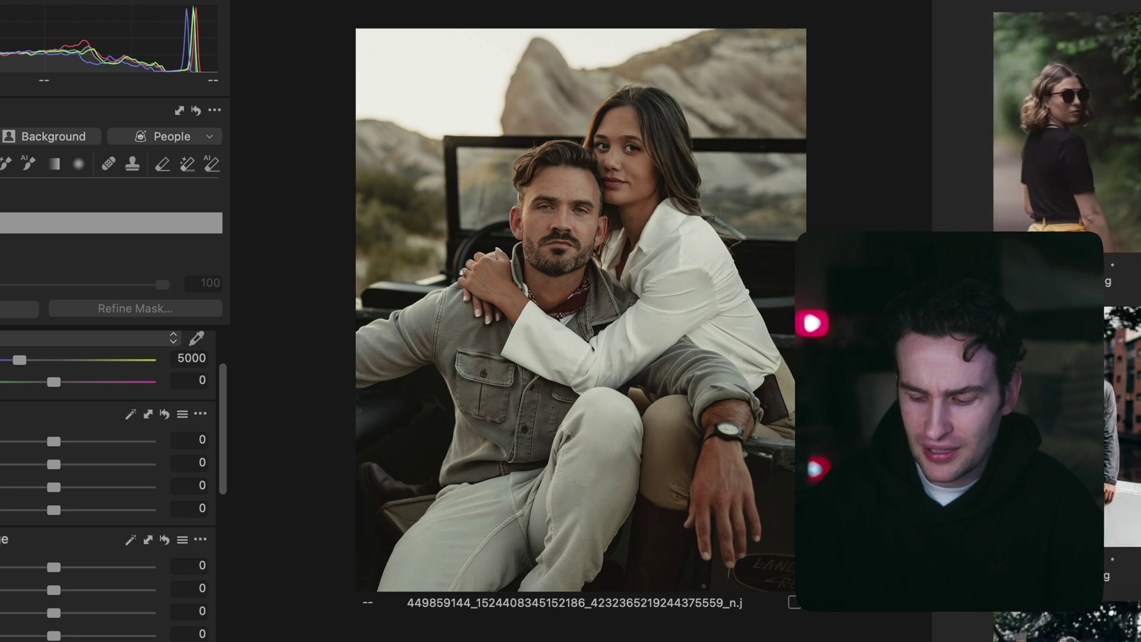
left_click(1062, 369)
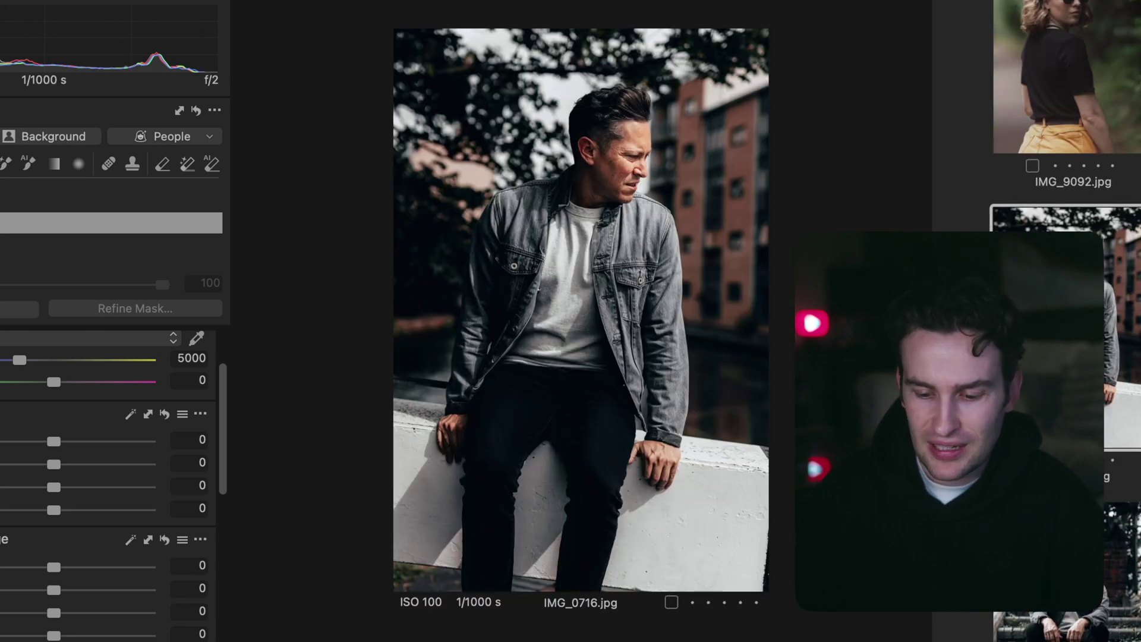
key("super+shift+slash")
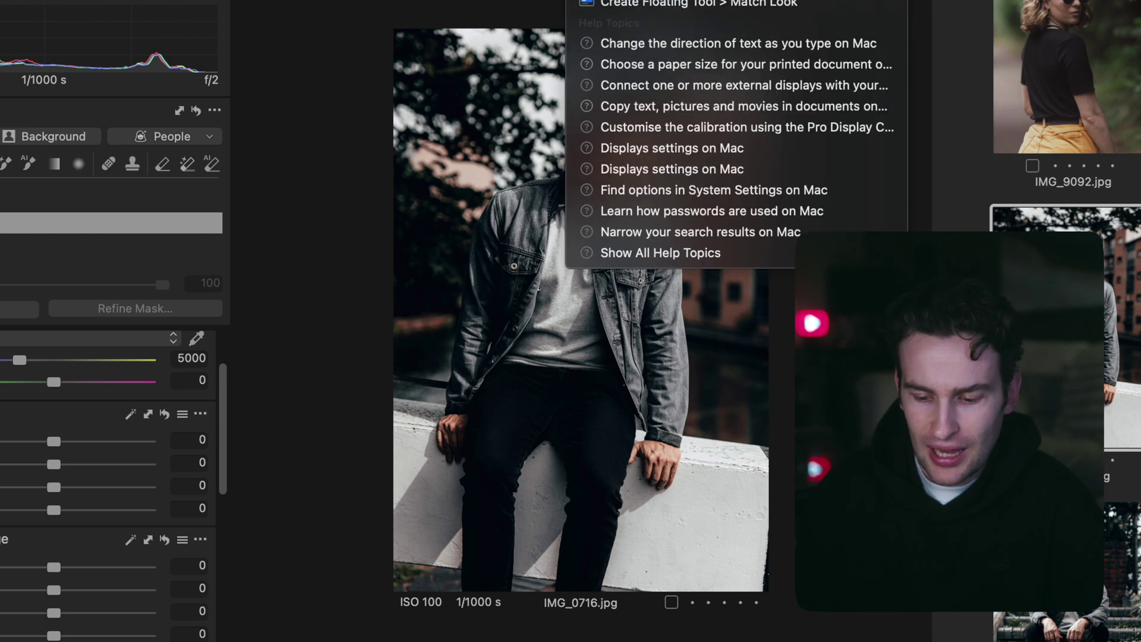
key("Down")
key("Return")
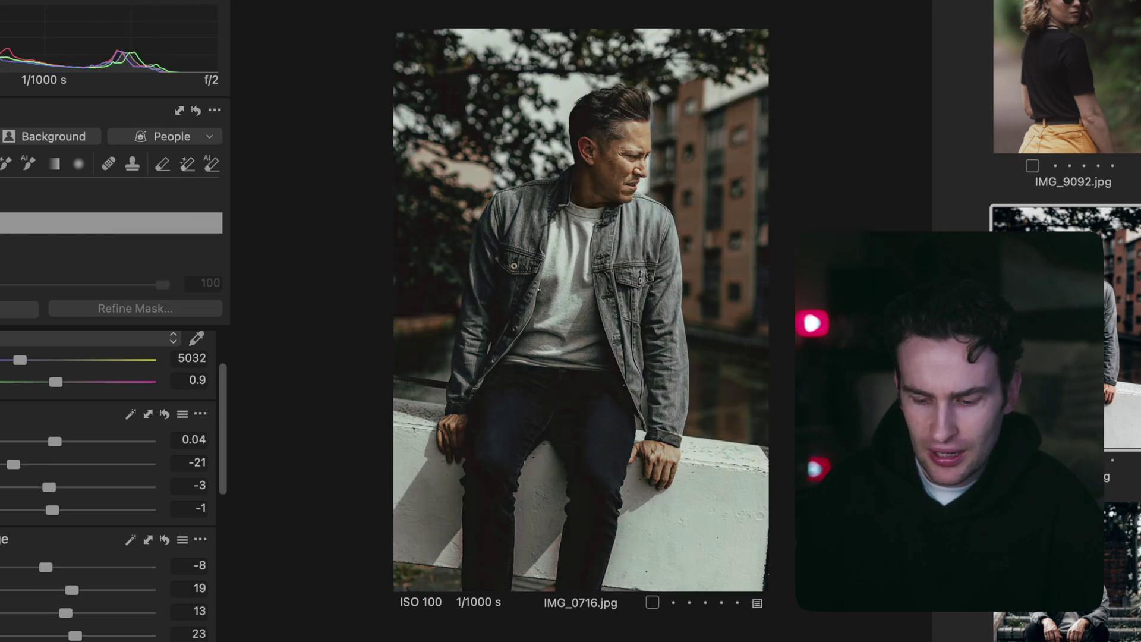
Correct the white balance of IMG_0716.jpg by sampling the white wall the man sits on.
scroll(13, 428, "up", 3)
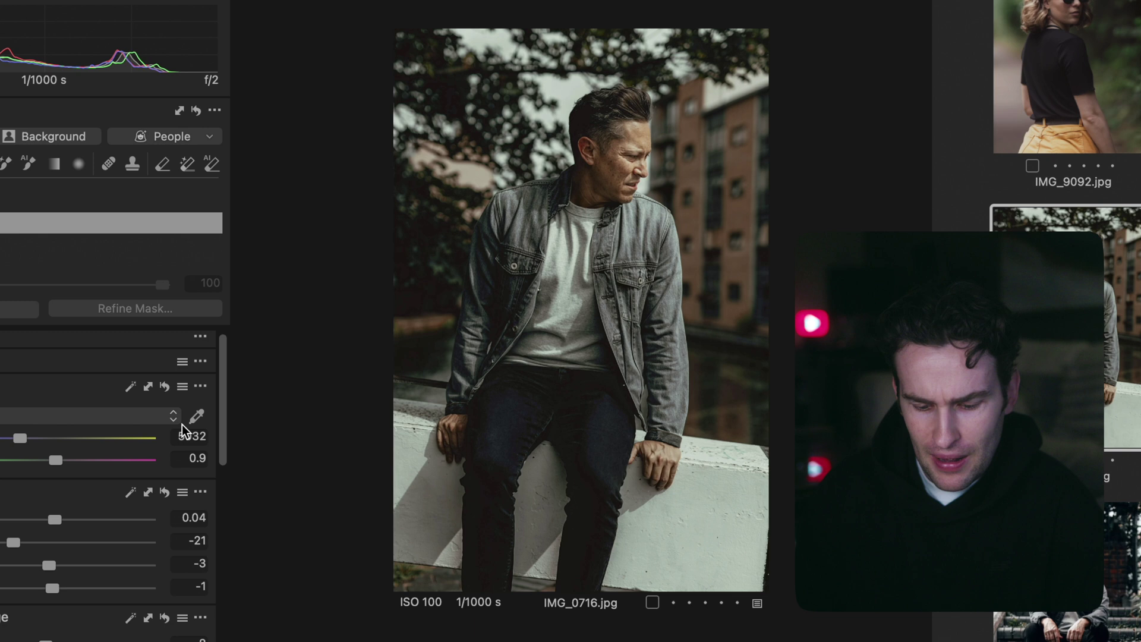
left_click(196, 416)
left_click(433, 460)
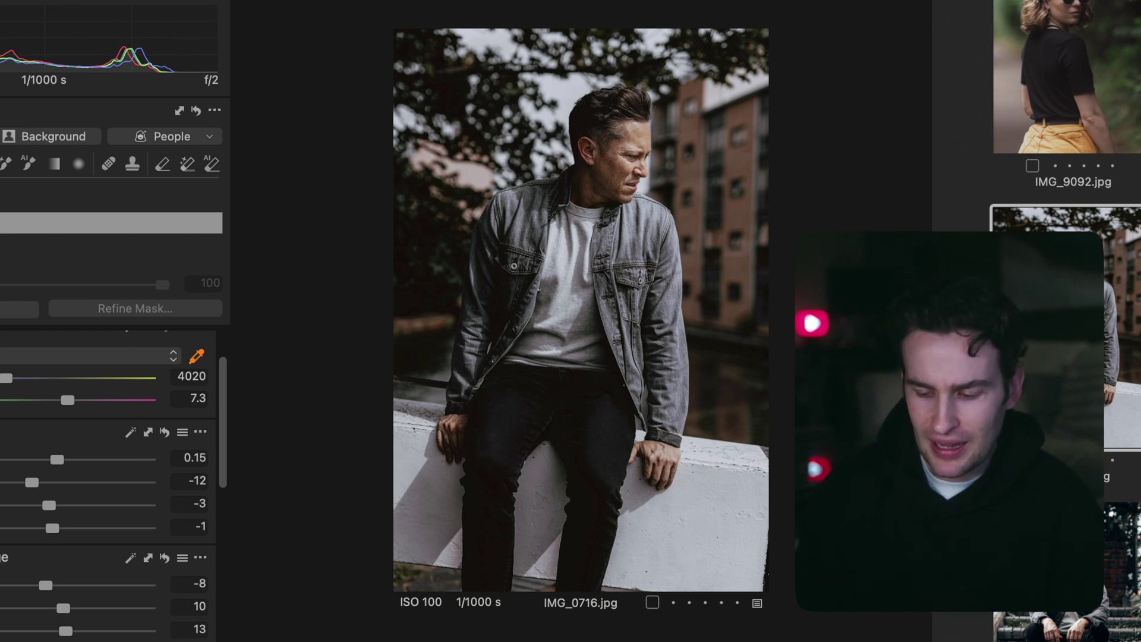
Compare IMG_0716.jpg, IMG_9092.jpg and the café photo with the couple reference for a consistent look.
left_click(1057, 475)
scroll(1058, 464, "up", 2)
left_click(1057, 428)
scroll(1057, 428, "up", 5)
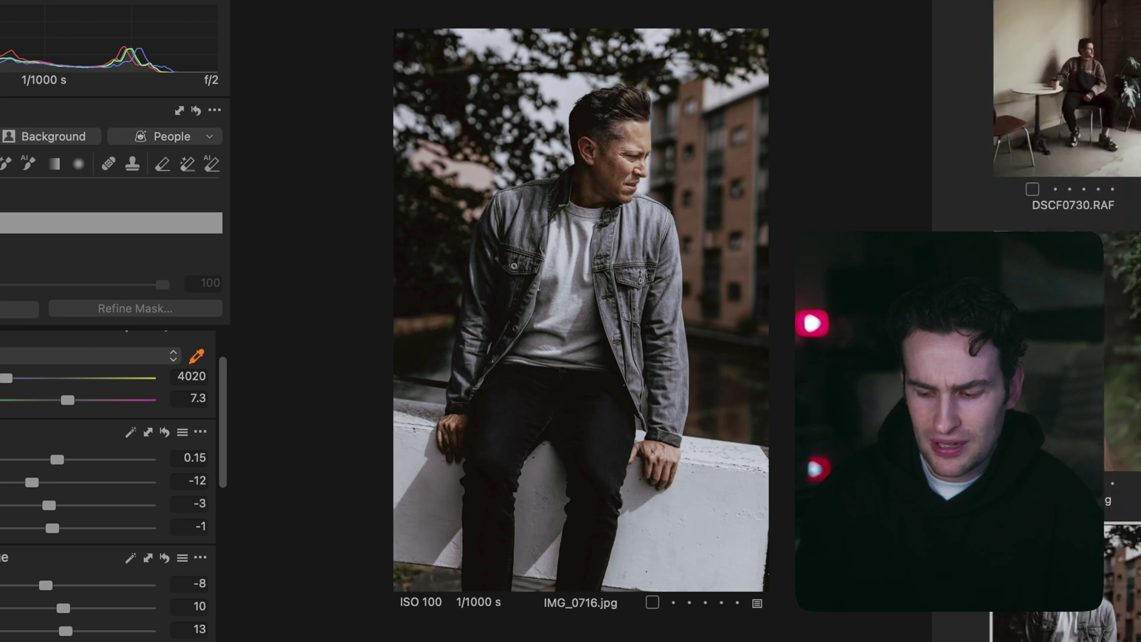
scroll(1057, 464, "up", 3)
left_click(1057, 475)
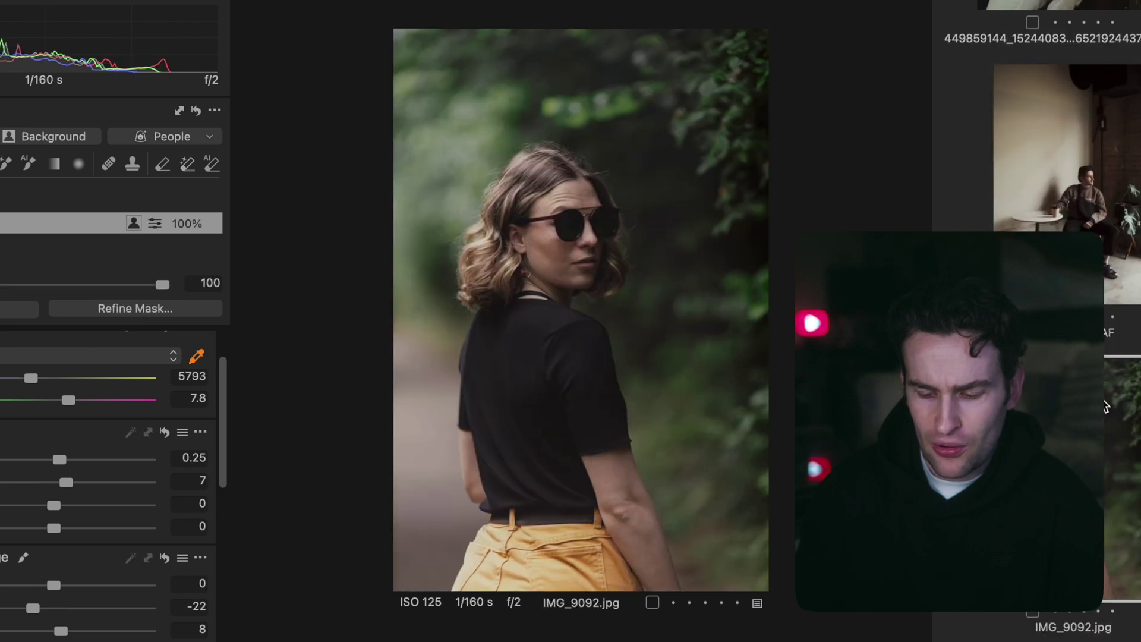
left_click(1093, 217)
scroll(1073, 119, "up", 3)
left_click(1073, 95)
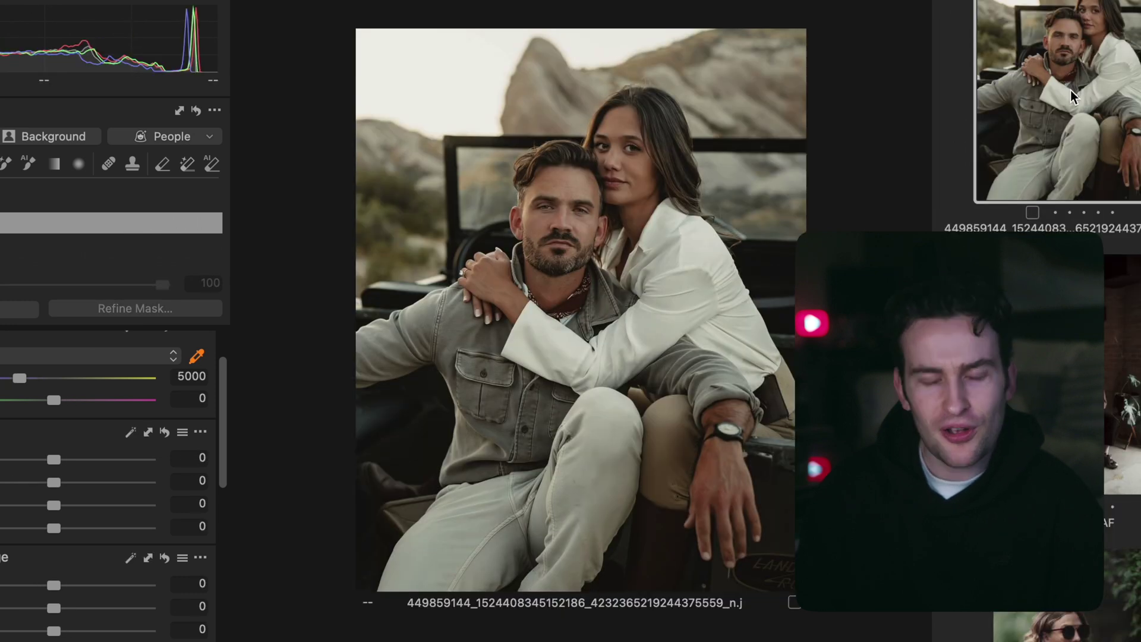
scroll(1076, 144, "down", 3)
scroll(1074, 142, "down", 3)
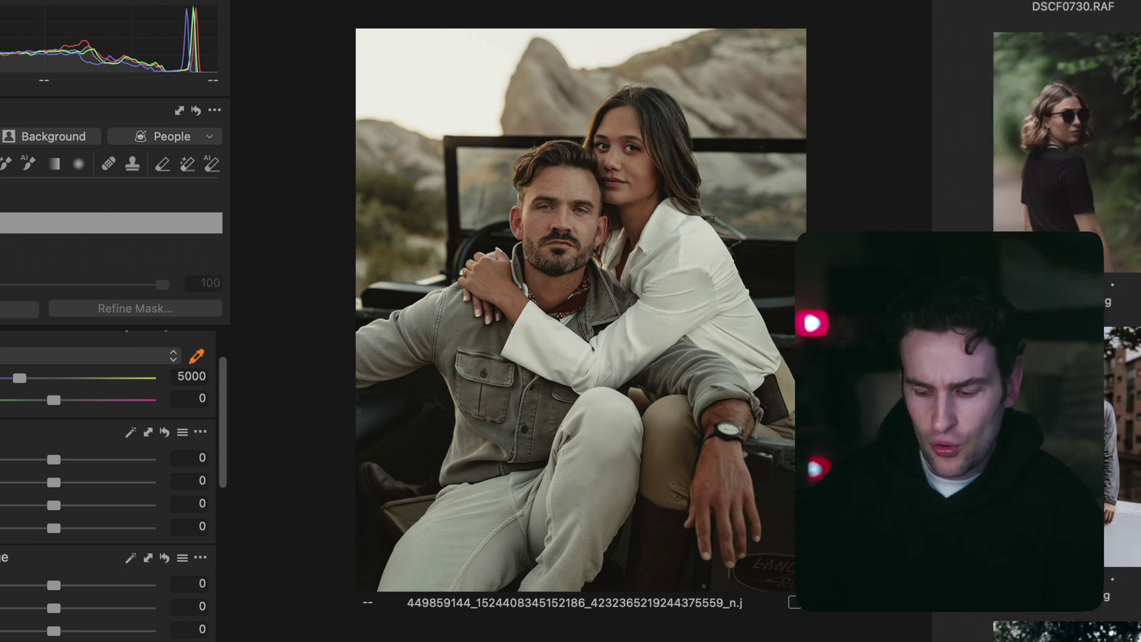
left_click(1072, 148)
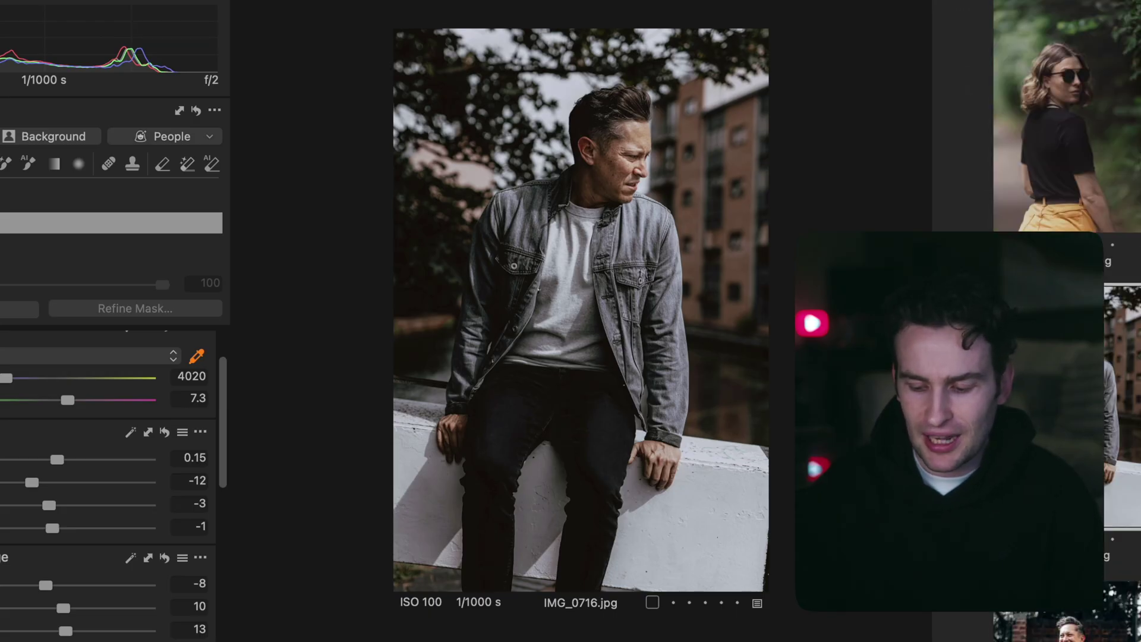
Set the film-still collage xod2jvmz05a81.jpg as the Match Look reference.
scroll(1049, 356, "down", 5)
left_click(1049, 357)
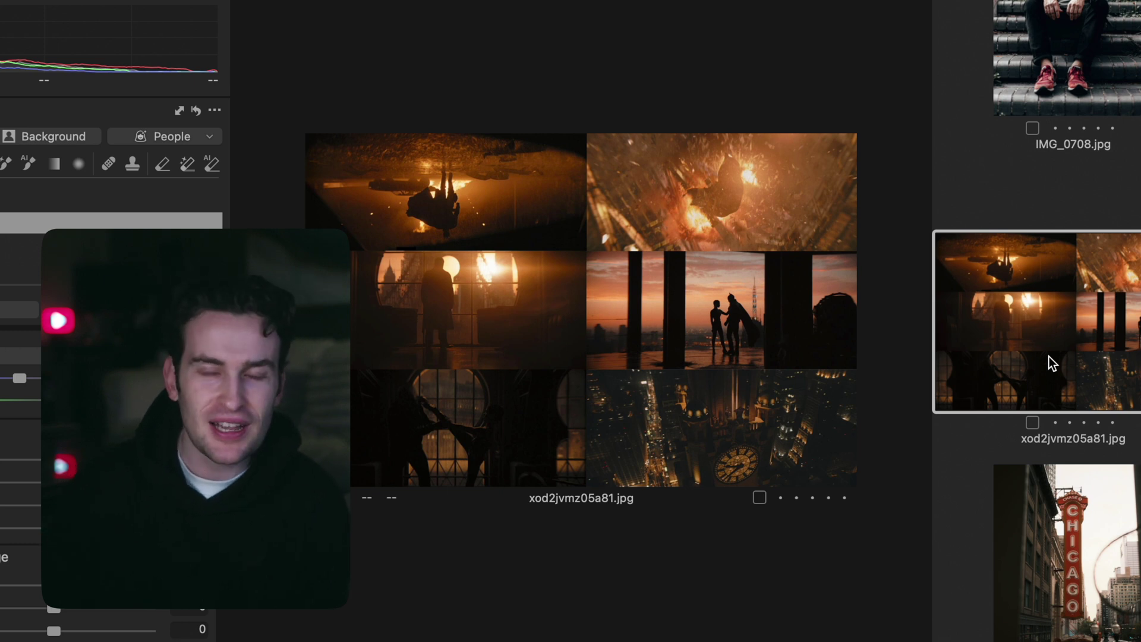
type("match")
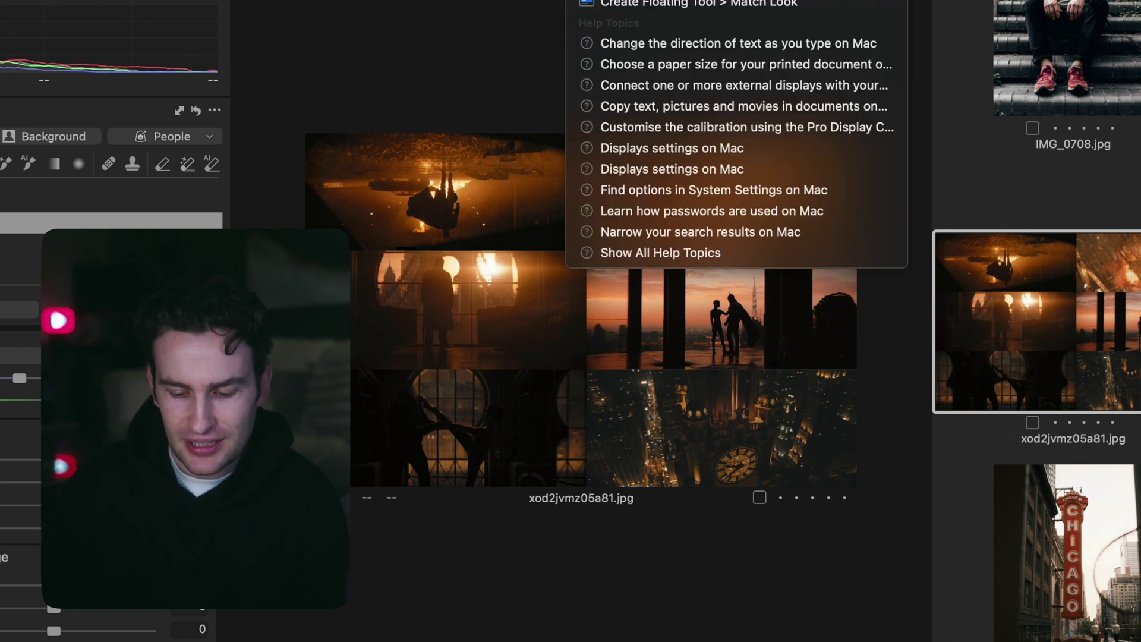
key("Escape")
Apply Match Look to the Chicago sign photo DSCF0722.RAF and compare it with the film-still collage.
scroll(972, 451, "down", 3)
left_click(1065, 450)
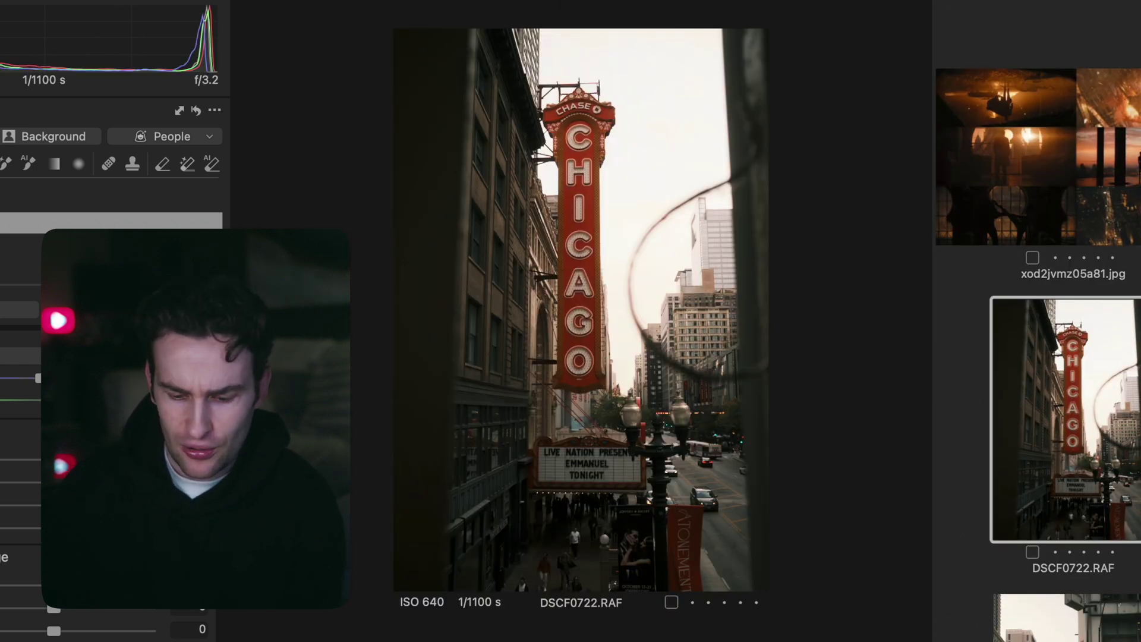
key("super+shift+slash")
key("Down")
key("Return")
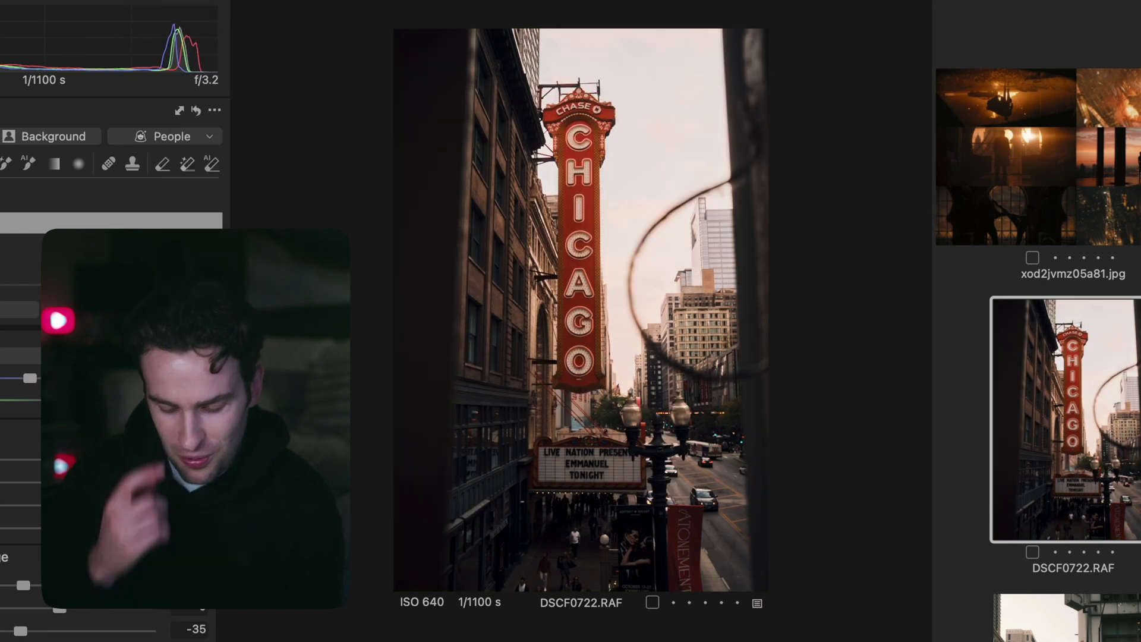
key("super+shift+z")
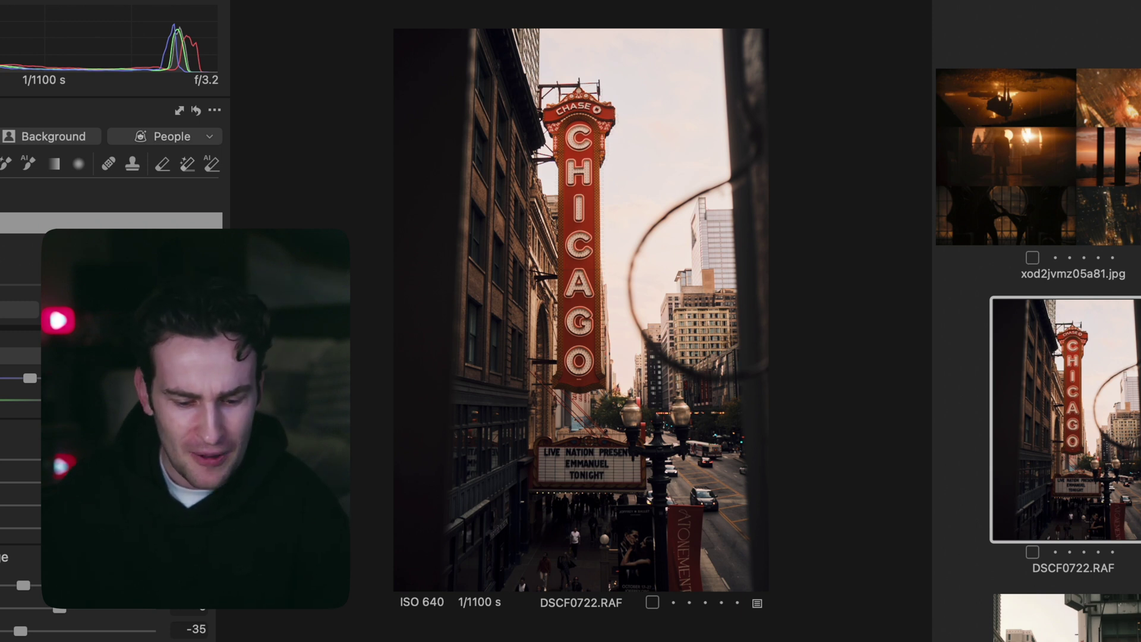
left_click(1067, 172)
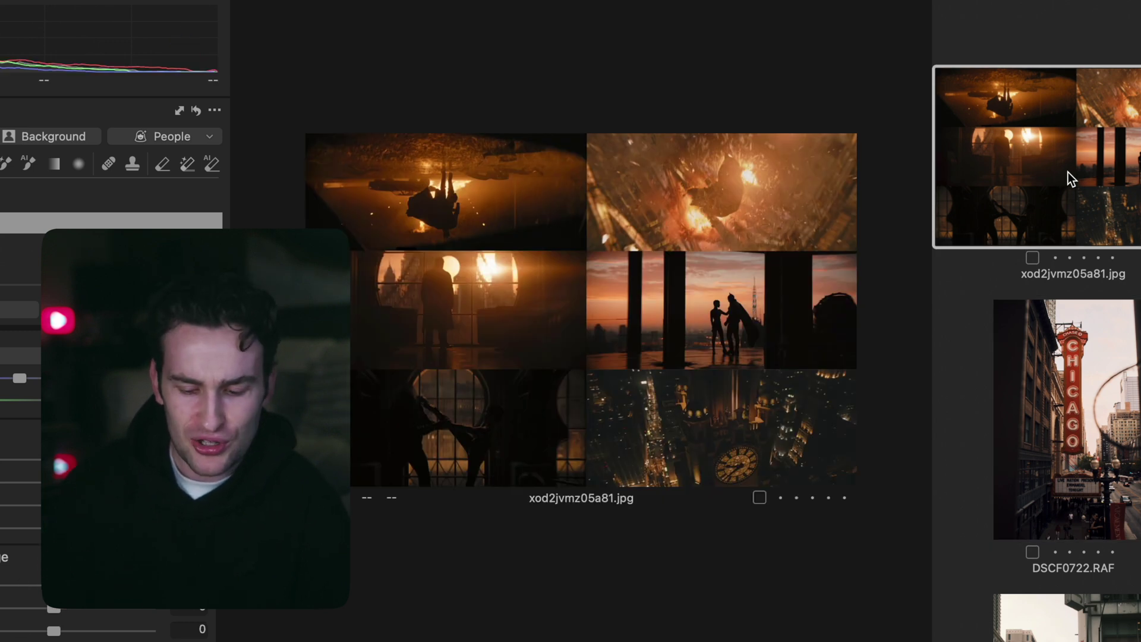
Apply Match Look to the blurred-car street photo DSCF0691.RAF.
left_click(1048, 441)
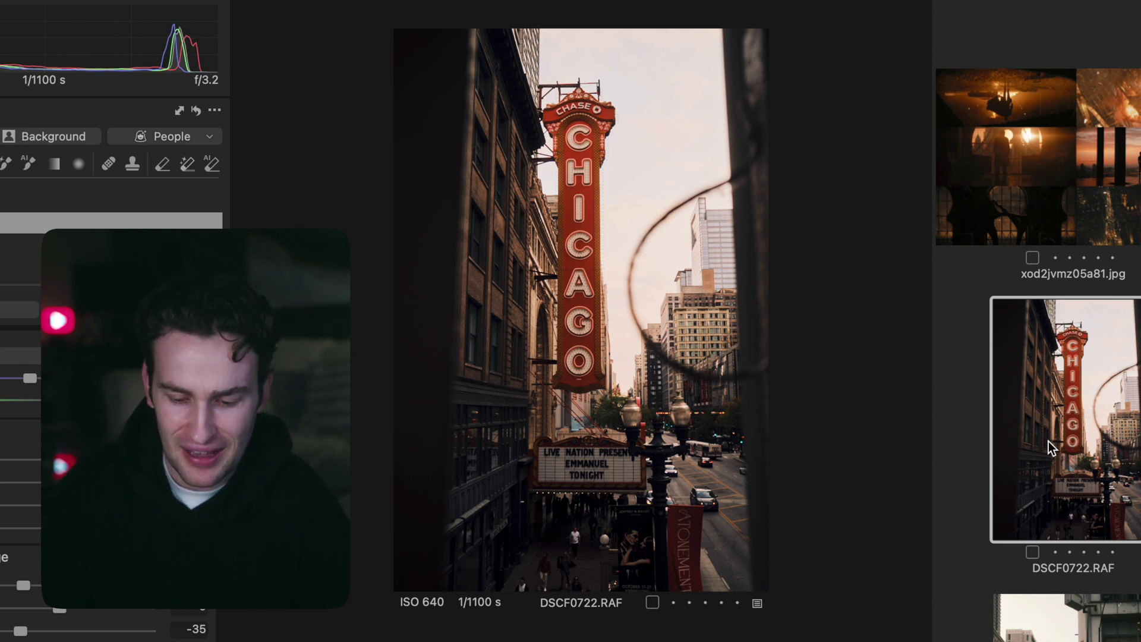
key("Down")
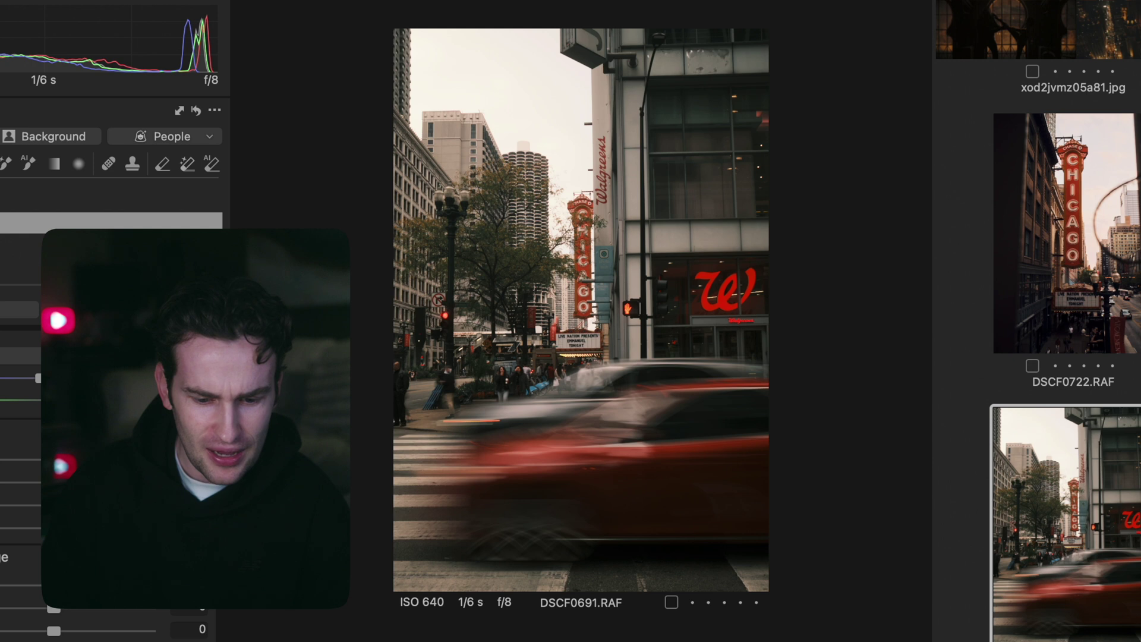
key("super+shift+slash")
key("Down")
key("Return")
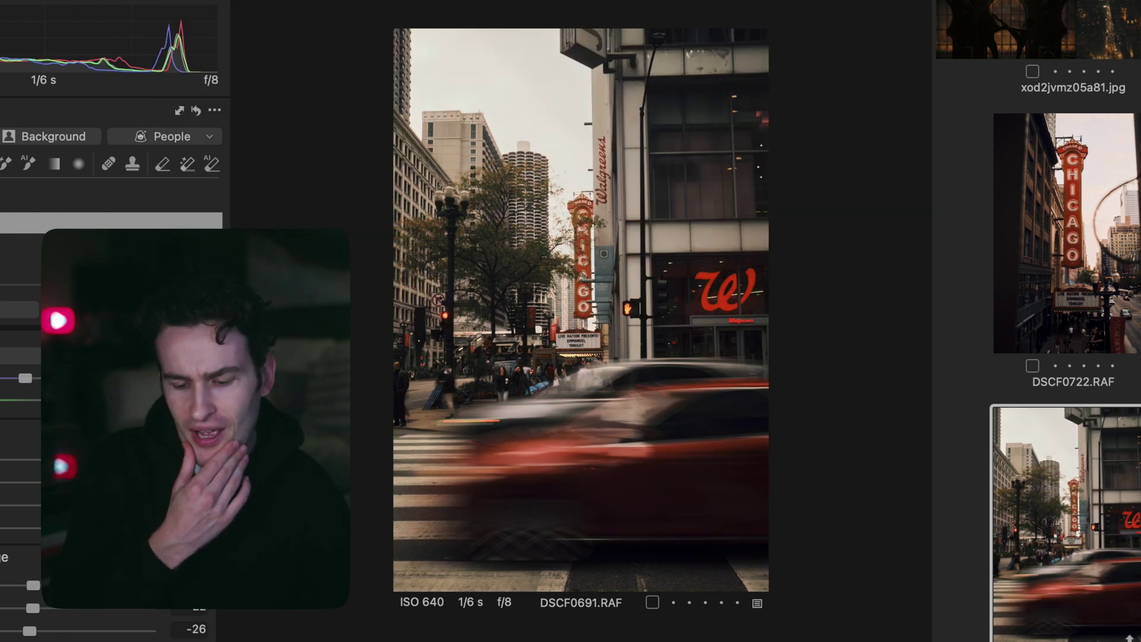
Compare the film-still collage with DSCF0722.RAF, sweeping the before/after split across the Chicago sign photo.
left_click(1032, 91)
scroll(1091, 208, "up", 1)
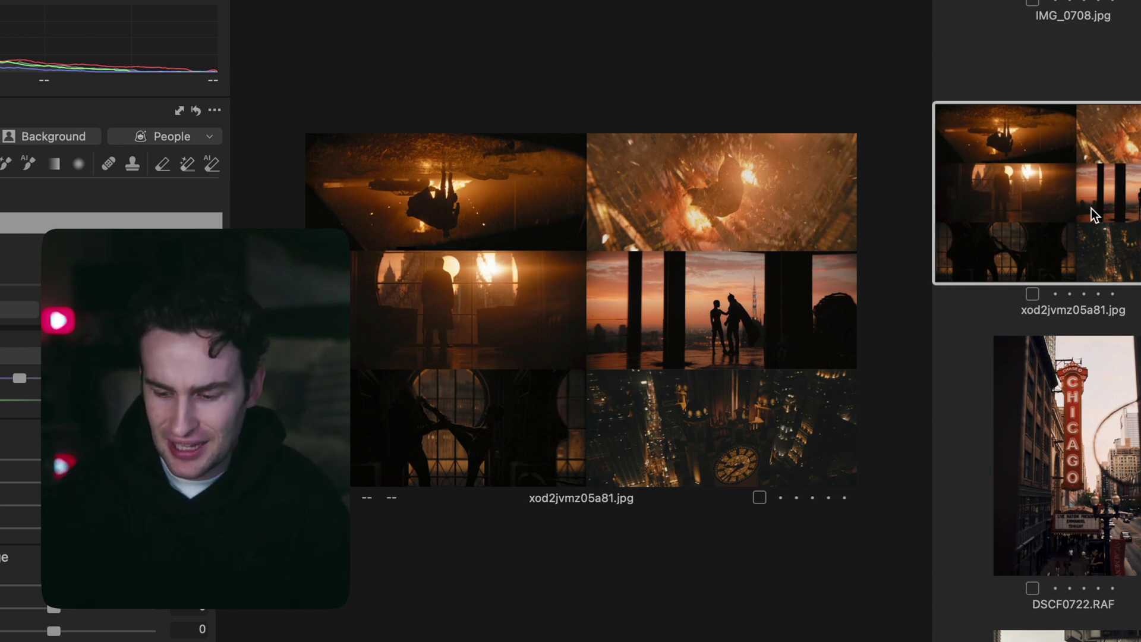
left_click(1122, 445)
key("y")
left_click_drag(761, 291, 1124, 294)
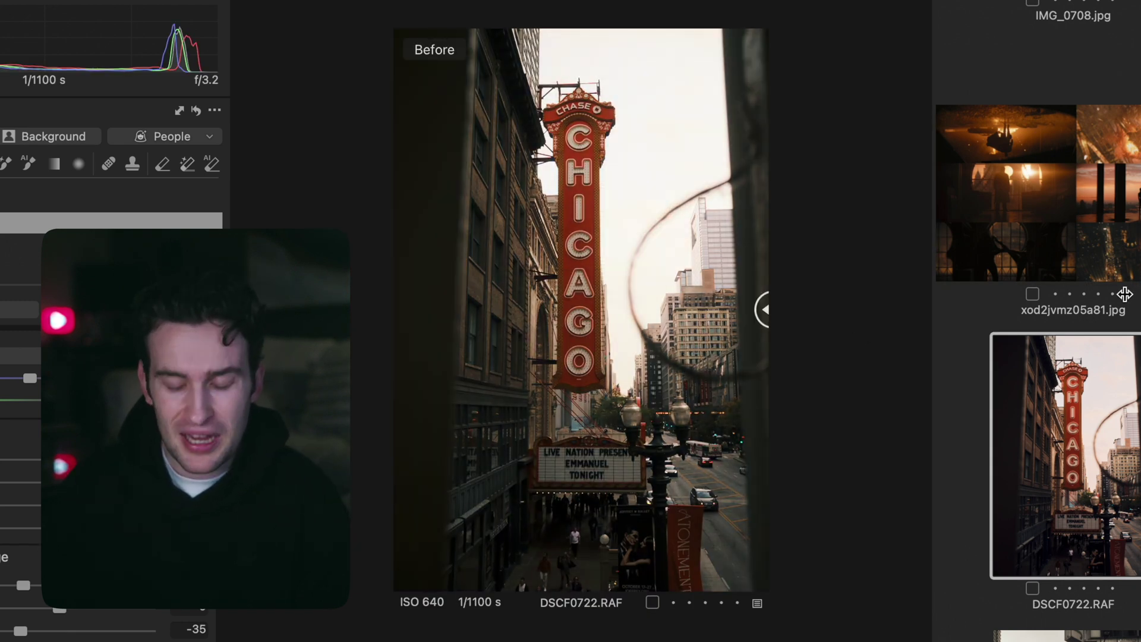
left_click_drag(1125, 294, 242, 183)
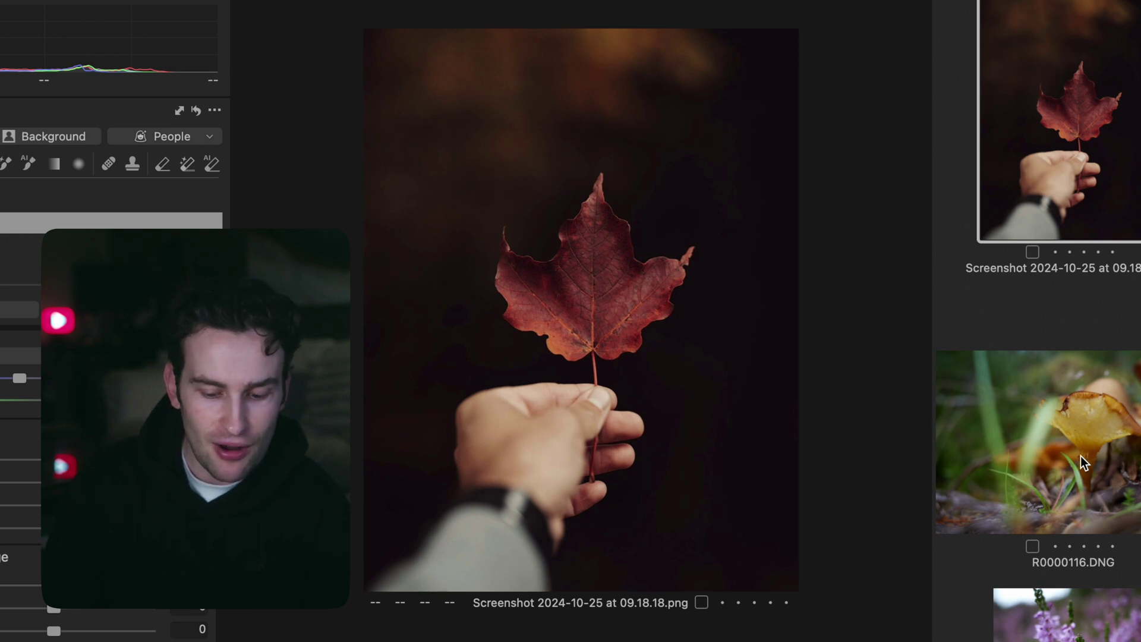
View the mushroom photo R0000116.DNG alongside the red maple leaf image to judge their differing colours.
left_click(1082, 442)
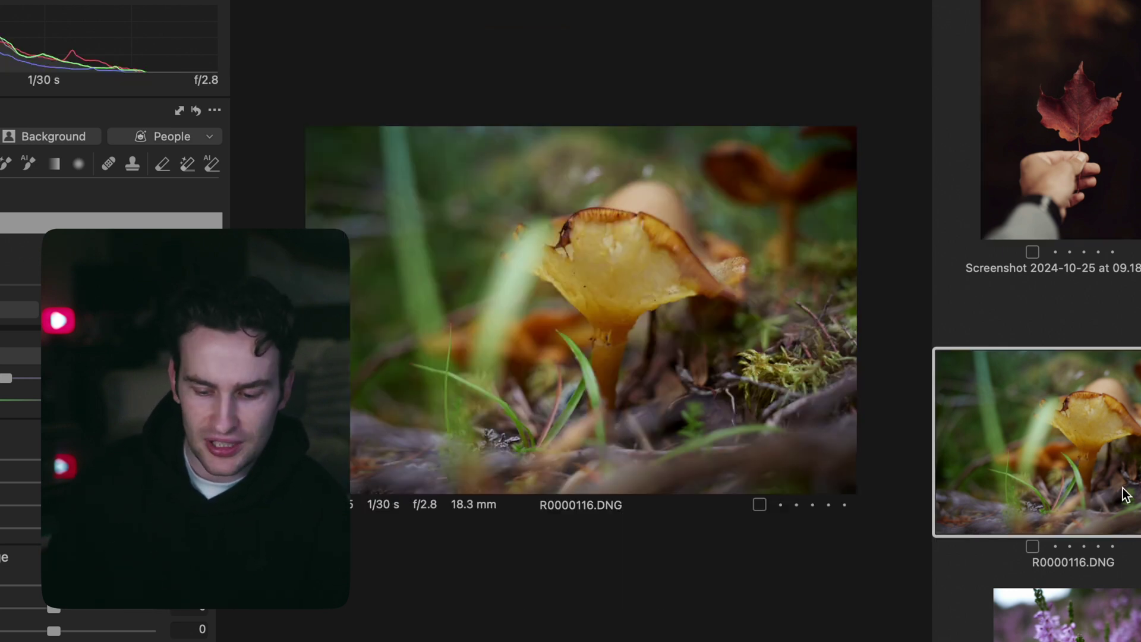
left_click(1050, 171)
left_click(1100, 447)
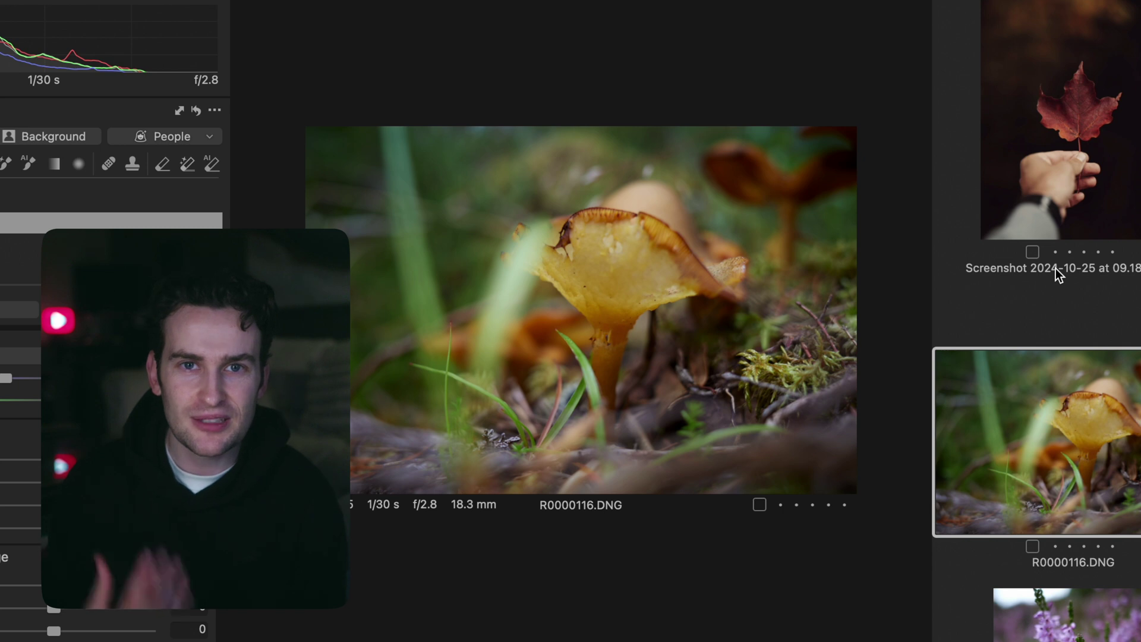
Apply Match Look to the mushroom photo R0000116.DNG using the red leaf image as reference, and compare both images.
left_click(1053, 73)
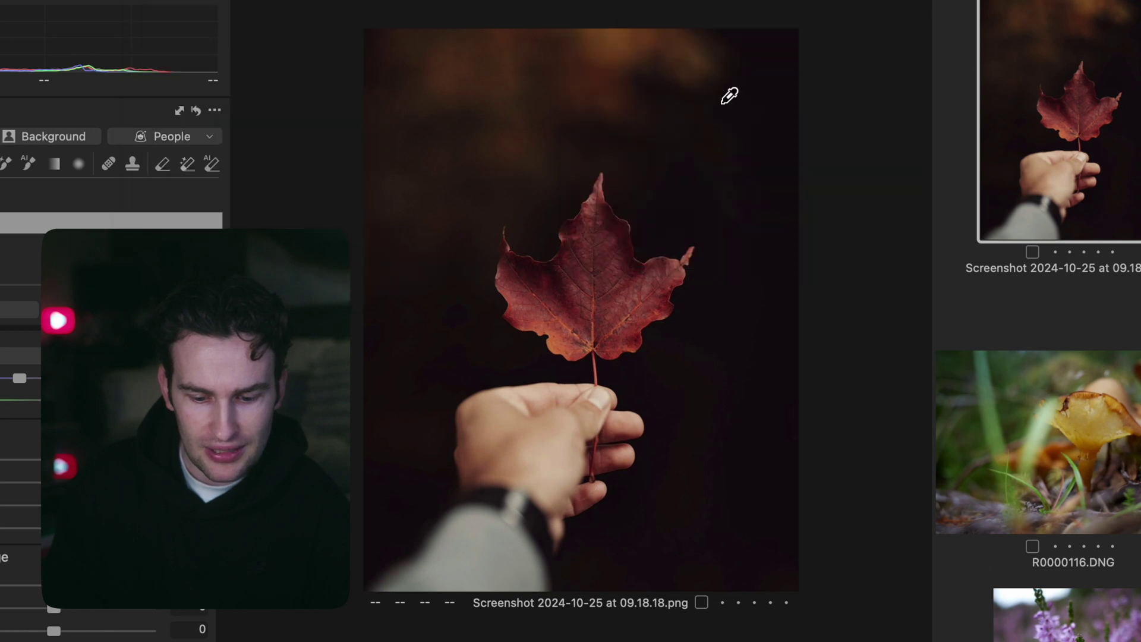
left_click(1049, 434)
left_click(582, 0)
mouse_move(654, 0)
key("Escape")
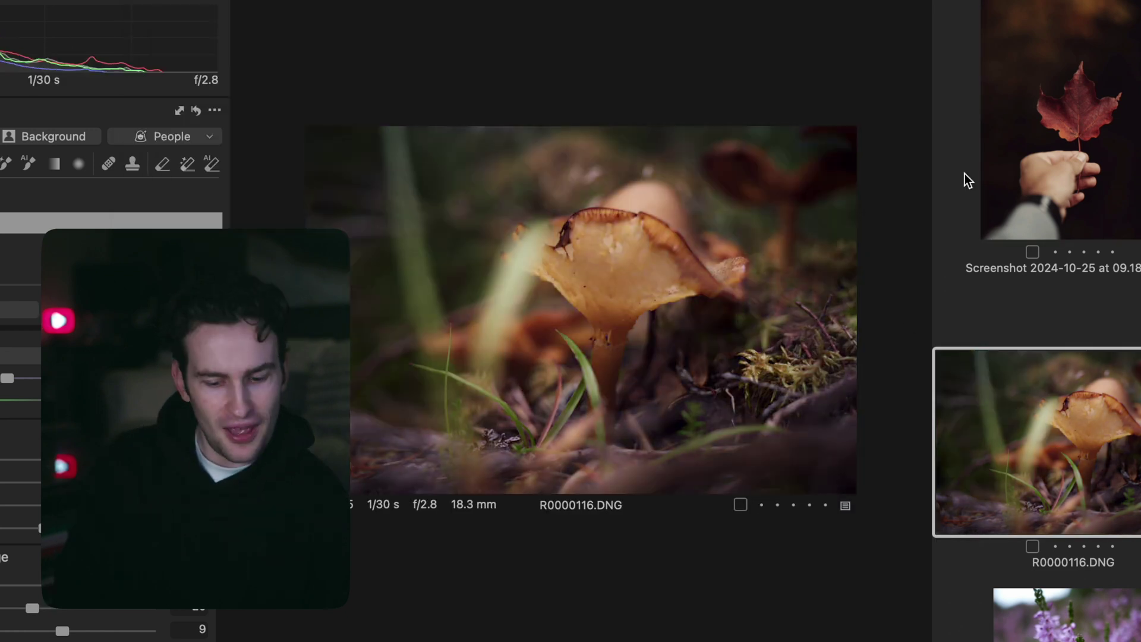
left_click(1024, 183)
left_click(1059, 438)
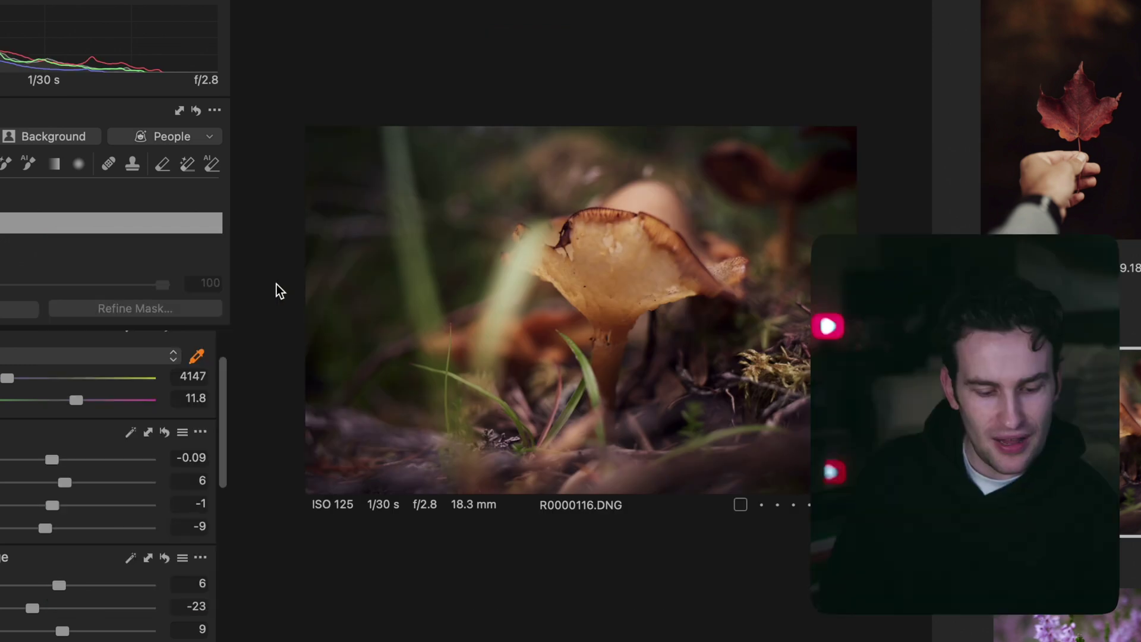
On the mushroom photo, set Black to -44 and Contrast to 14, lower the Shadow value and slightly reduce the white balance temperature.
scroll(73, 480, "down", 2)
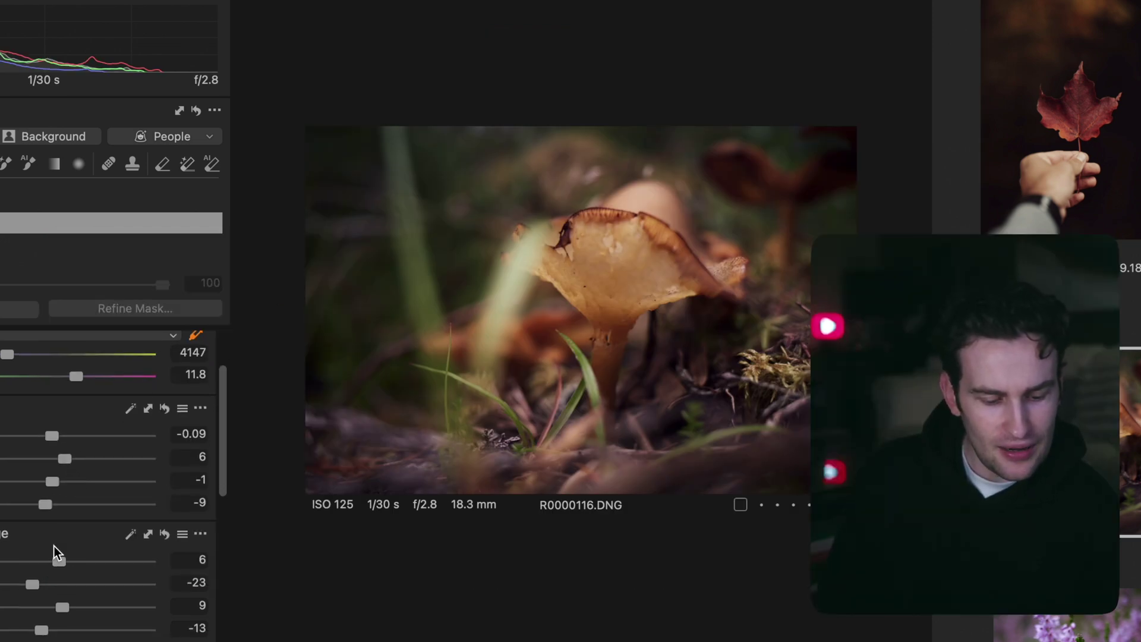
left_click_drag(42, 630, 9, 632)
left_click_drag(64, 459, 80, 459)
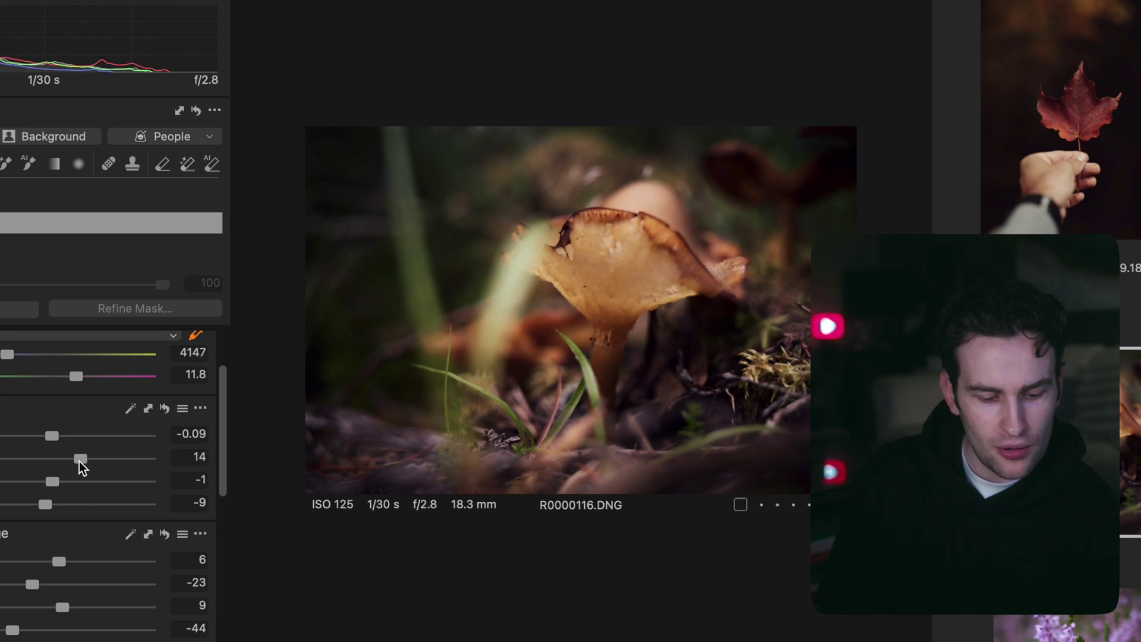
left_click_drag(32, 584, 18, 584)
mouse_move(8, 354)
left_mouse_down()
mouse_move(20, 355)
mouse_move(7, 360)
left_mouse_up()
Adjust the mushroom photo's greens in the Color Editor to hue -22.8, saturation 14.7 and lightness about -30.4.
scroll(79, 538, "down", 5)
scroll(79, 538, "up", 3)
scroll(79, 537, "down", 3)
left_click(1, 389)
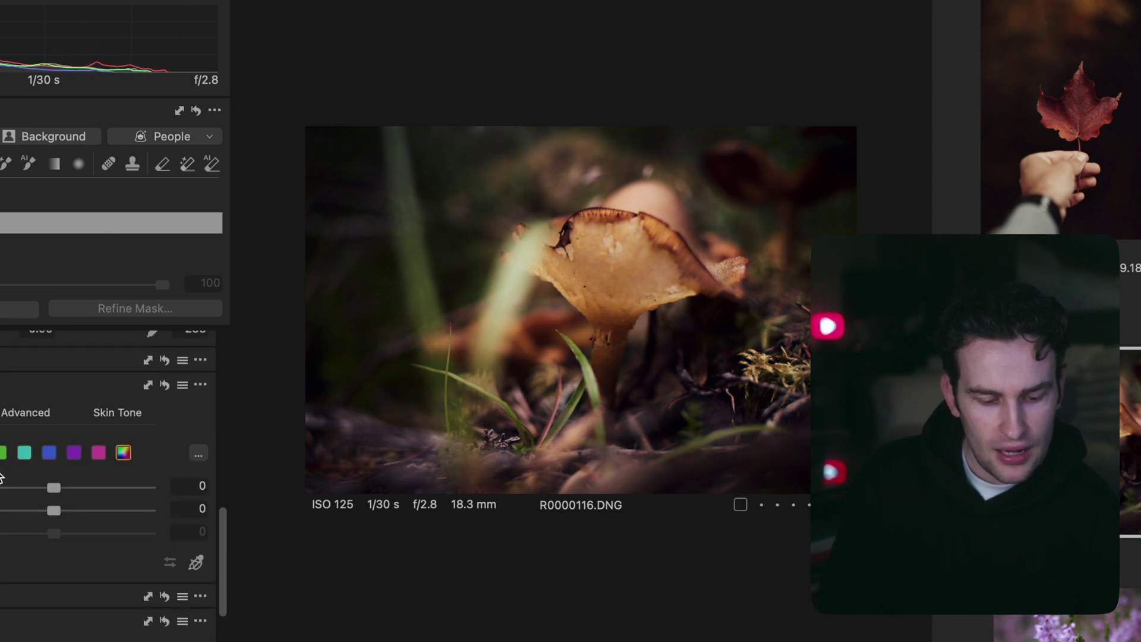
left_click(5, 454)
left_click_drag(54, 488, 9, 488)
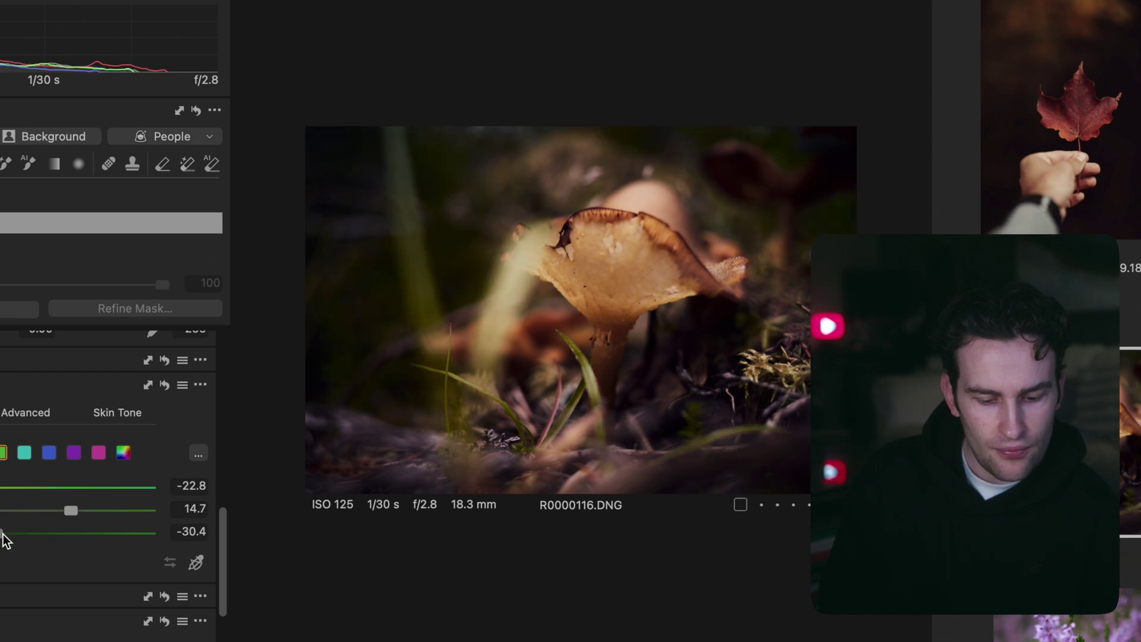
left_click_drag(1, 533, 0, 533)
Set the yellows to hue -17.7, saturation -17.2, lightness 5.1 and the oranges to hue -12.4, saturation -8.2, lightness -22.3.
left_click(0, 453)
left_click_drag(16, 492, 1, 492)
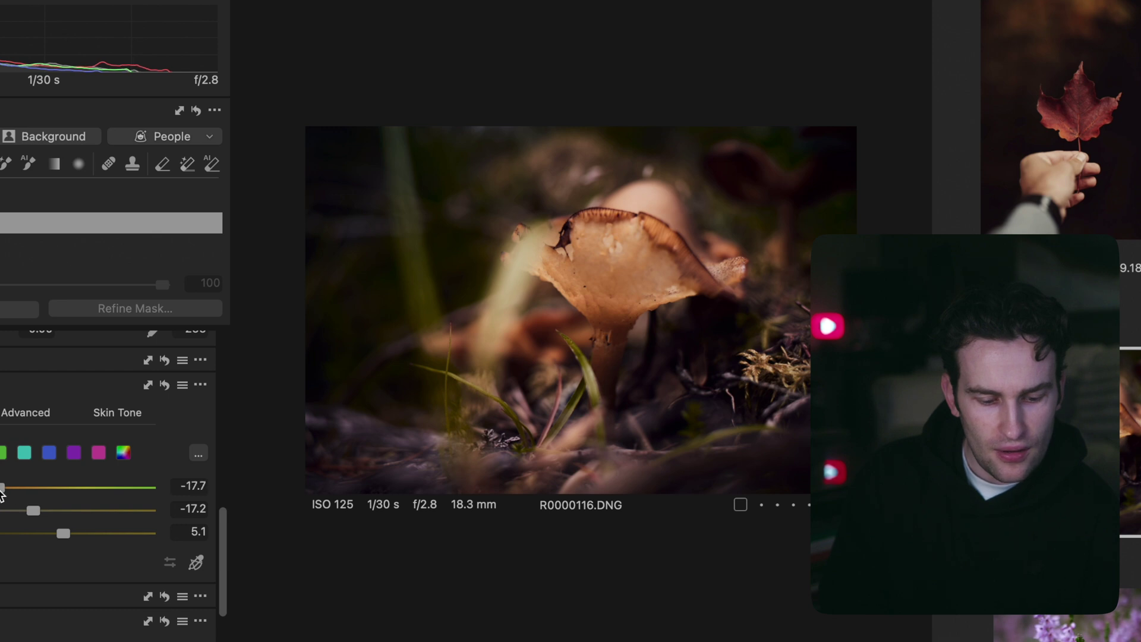
left_click(0, 453)
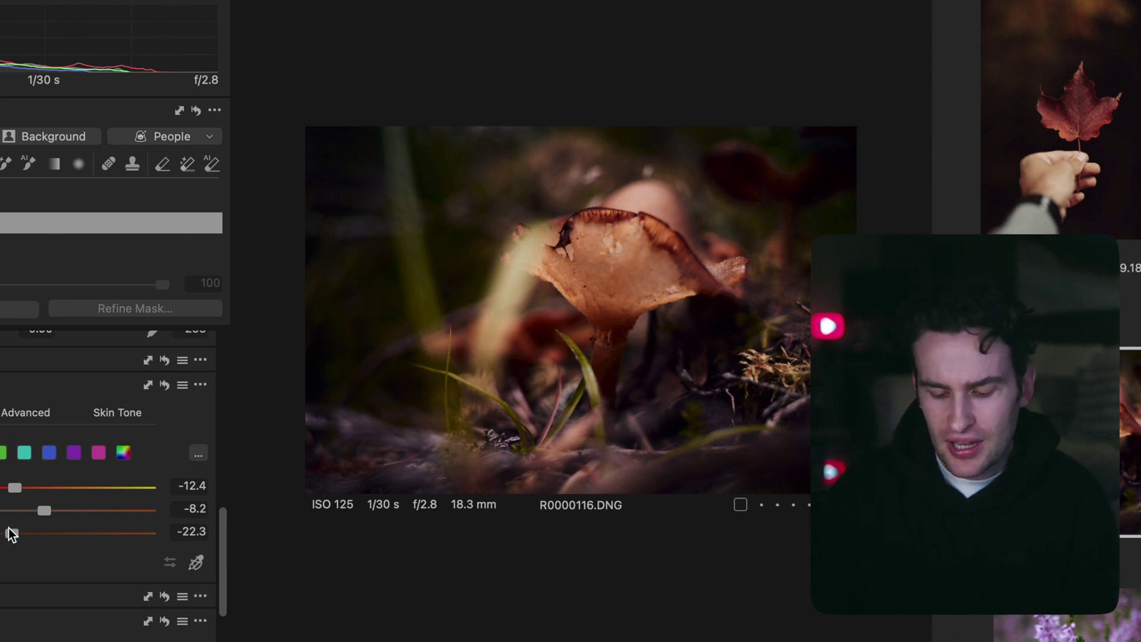
Compare the refined mushroom photo with the red leaf reference.
left_click(1049, 84)
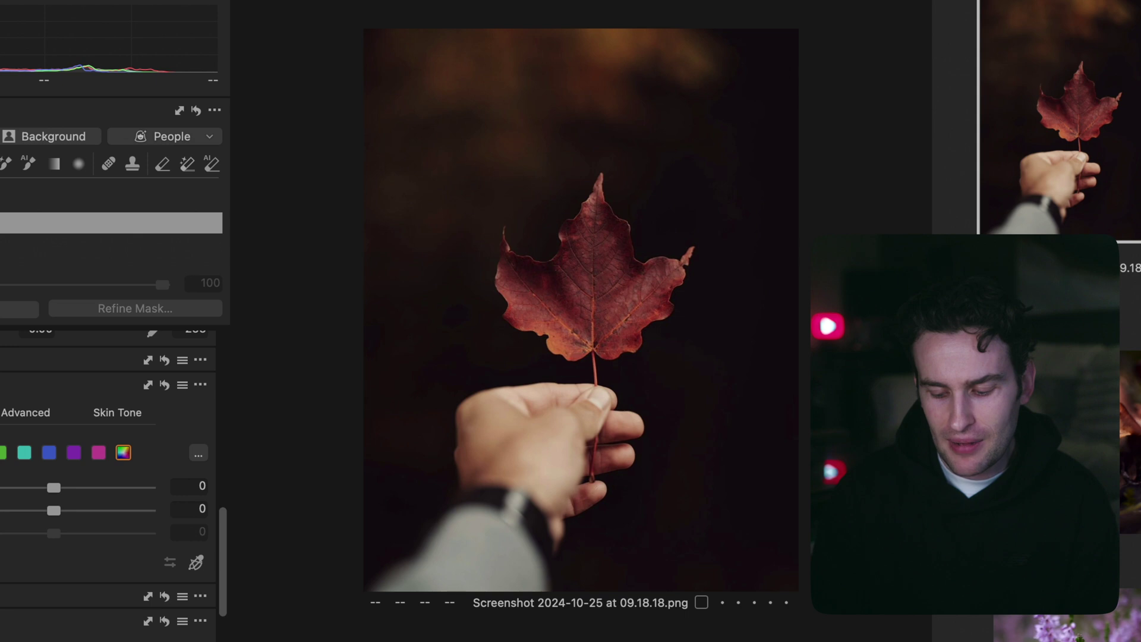
left_click(1055, 428)
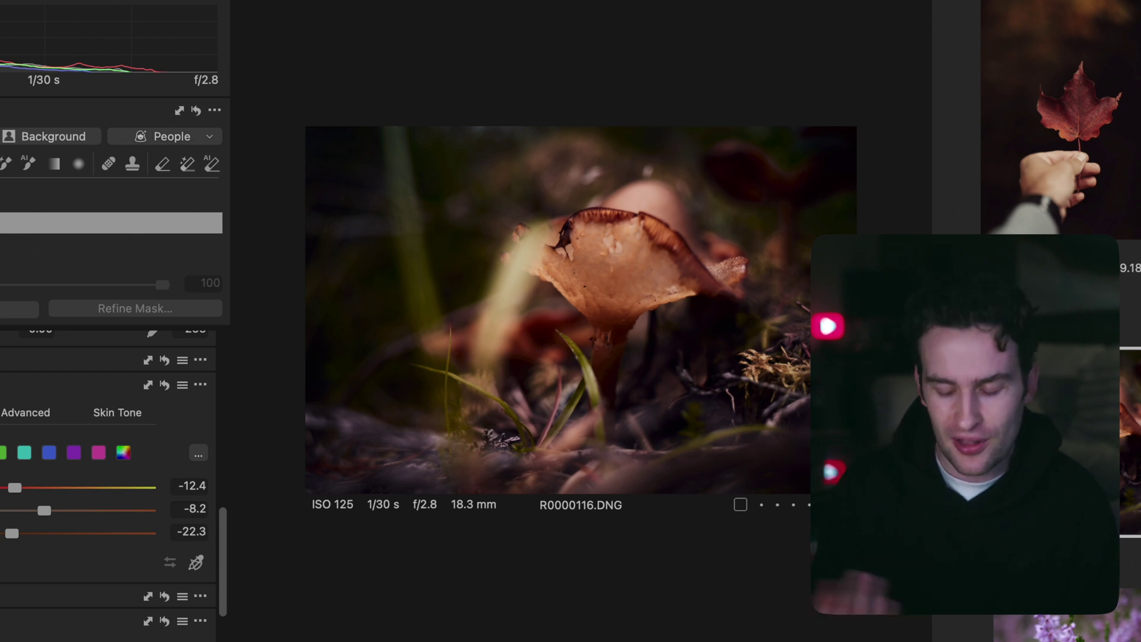
key("Up")
key("Down")
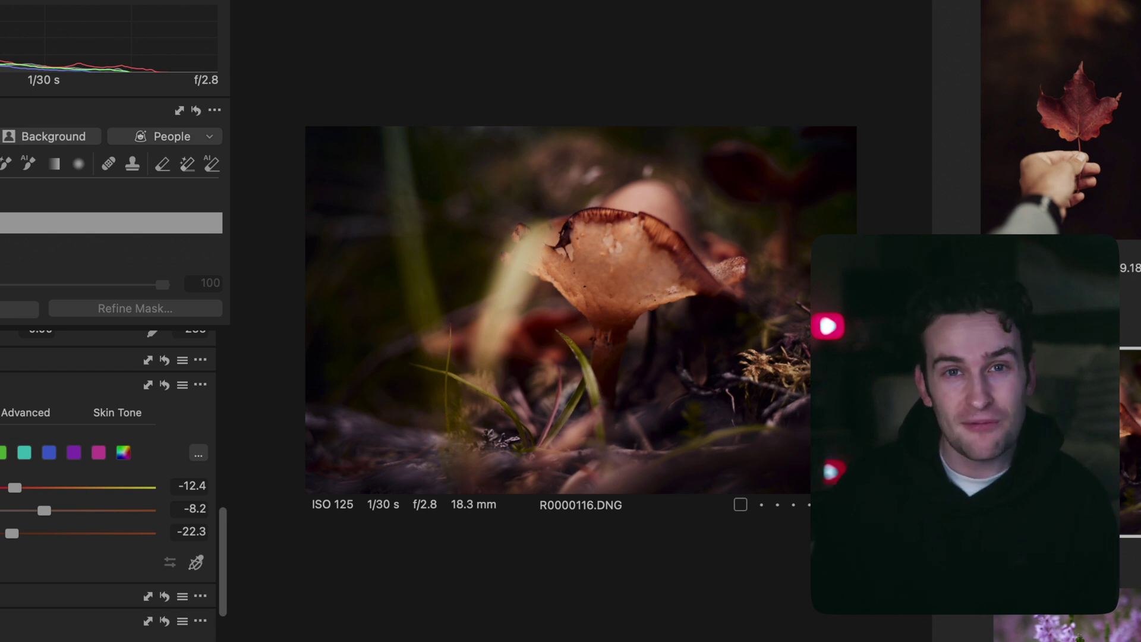
Apply Match Look to the purple heather photo R0000347.DNG and review its resulting adjustments.
key("Right")
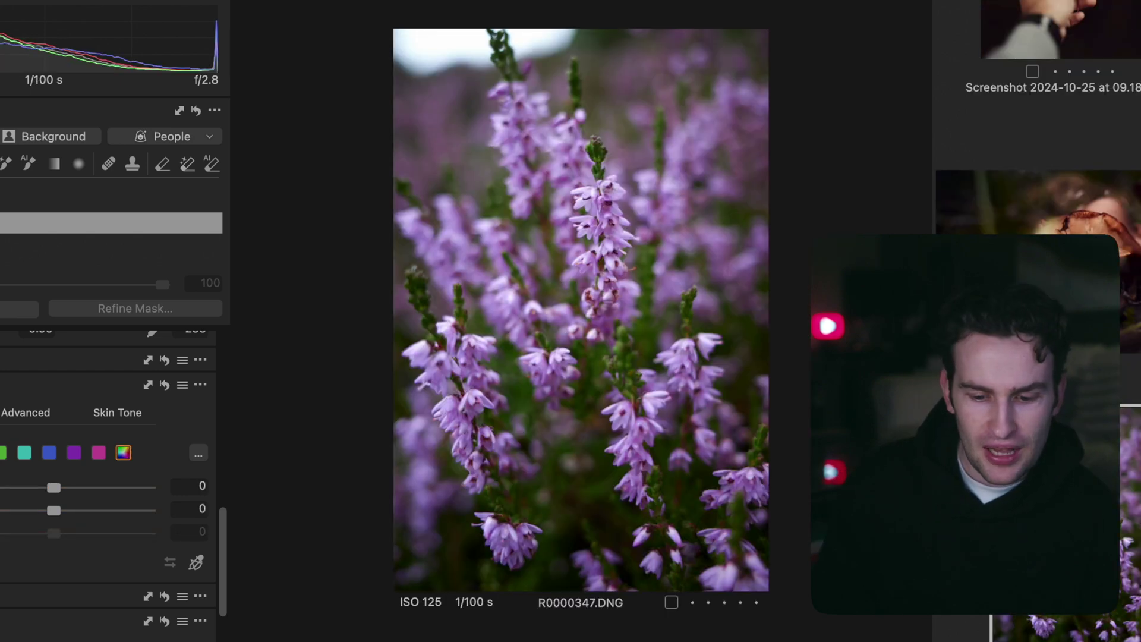
key("super+shift+slash")
key("Down")
key("Return")
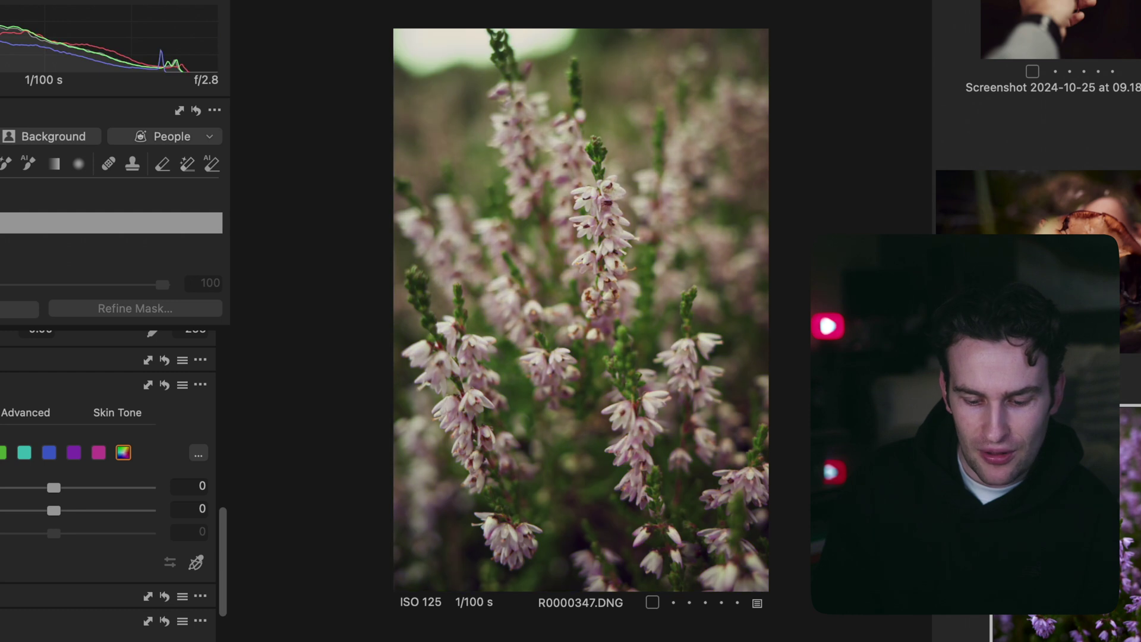
scroll(46, 530, "up", 5)
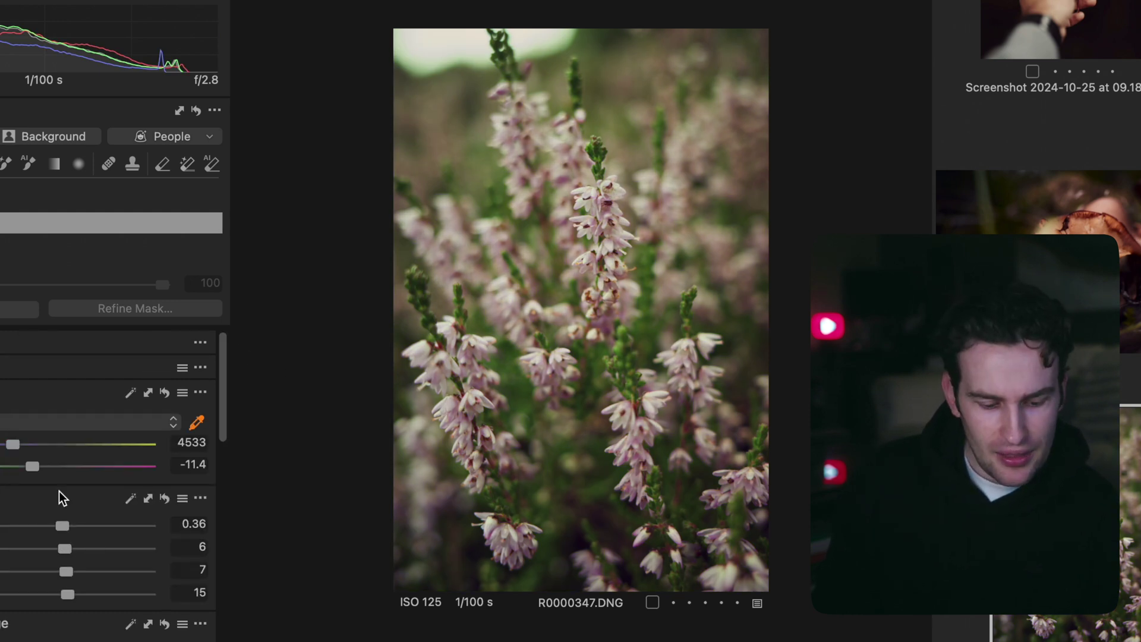
scroll(62, 529, "down", 5)
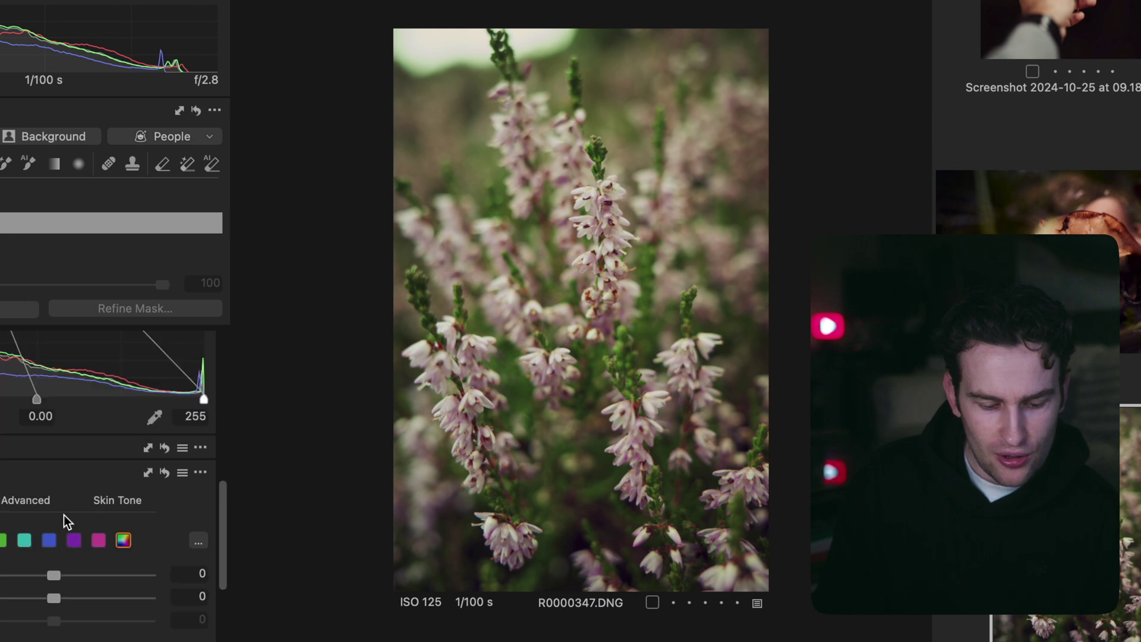
left_click(6, 469)
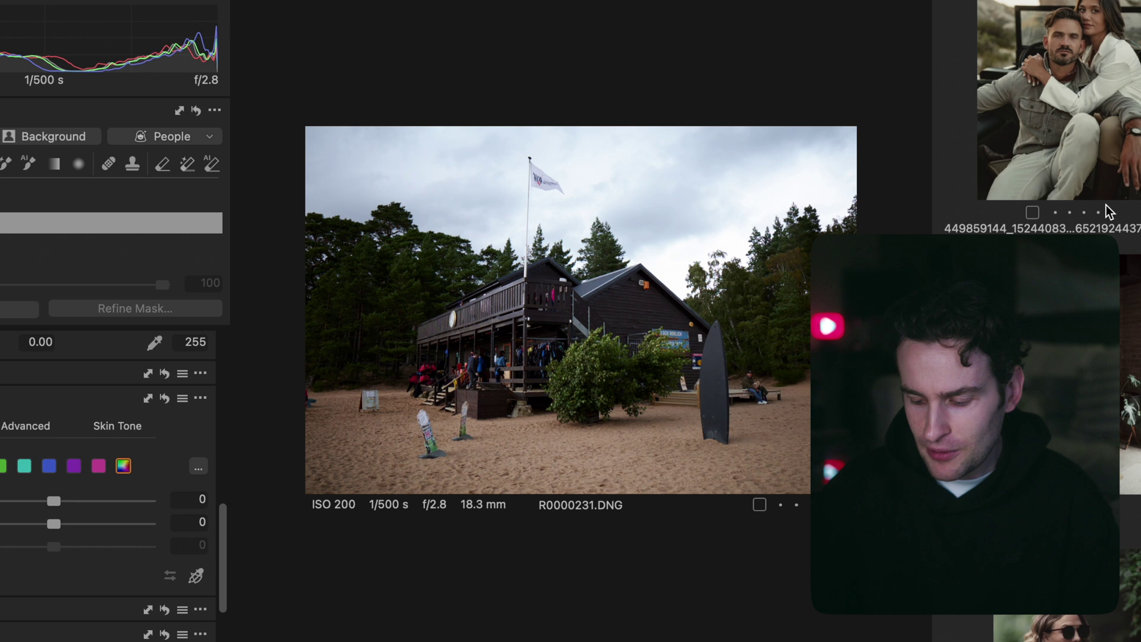
Set the red leaf image, Screenshot 2024-10-25 at 09.18.18.png, as the Match Look reference.
scroll(1106, 209, "down", 10)
scroll(1107, 210, "down", 8)
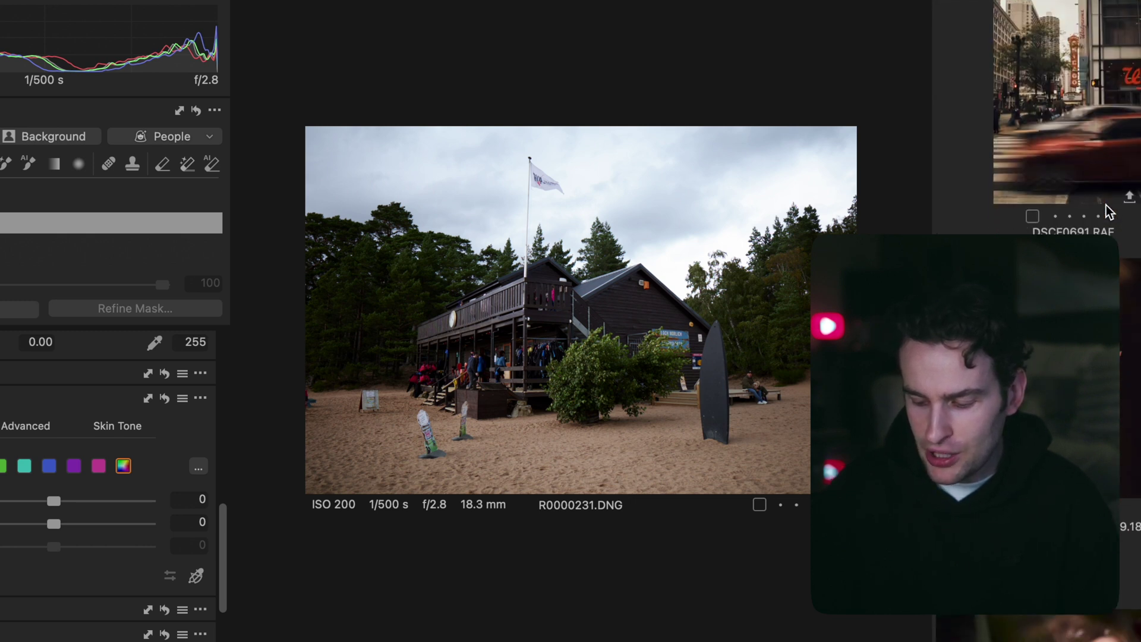
left_click(1092, 309)
key("super+shift+slash")
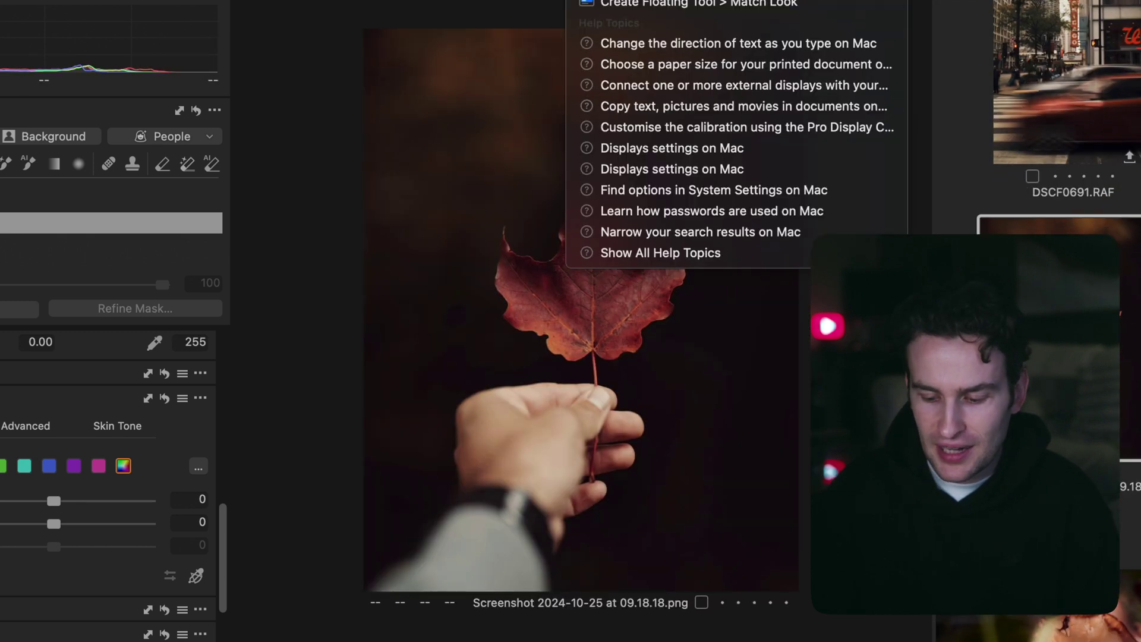
key("Down")
key("Return")
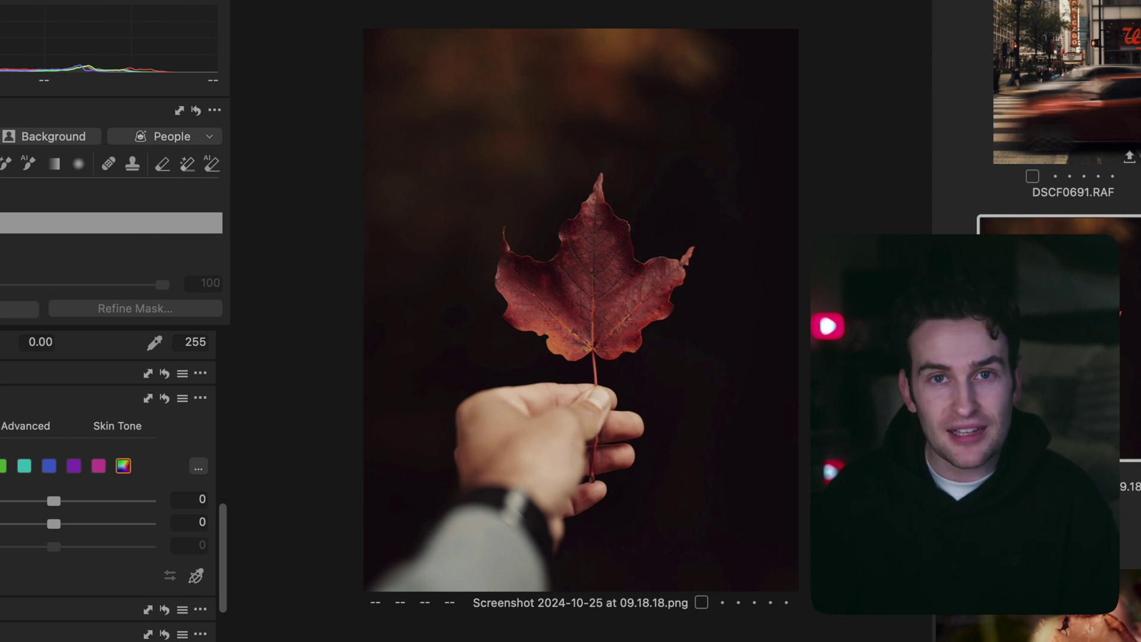
Apply Match Look to the beach building photo R0000231.DNG.
scroll(1038, 321, "down", 10)
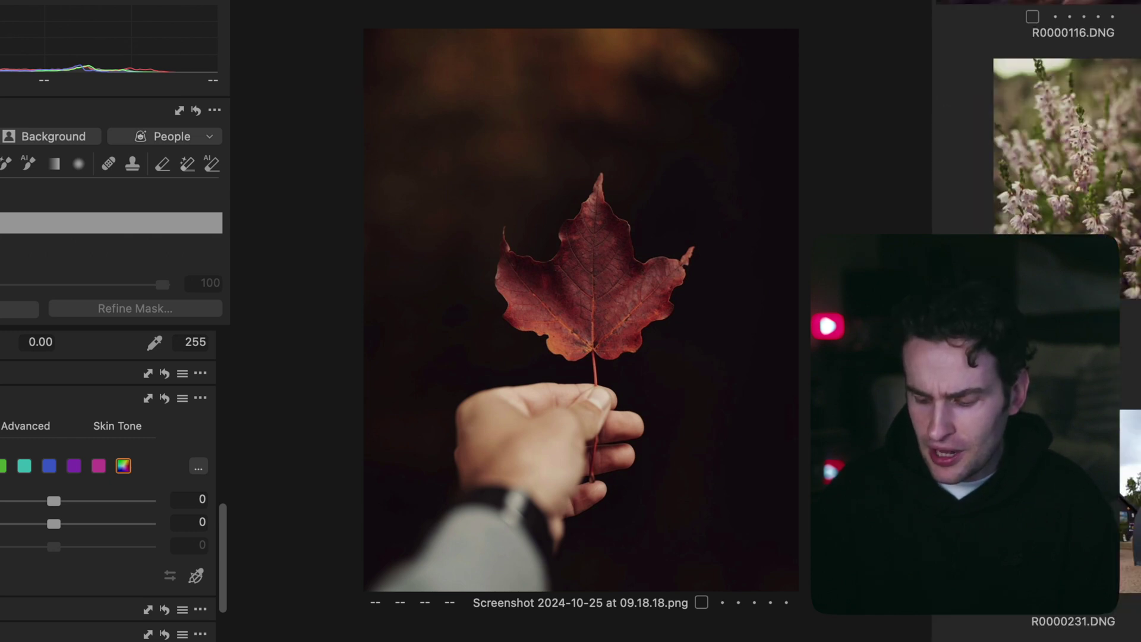
left_click(1034, 273)
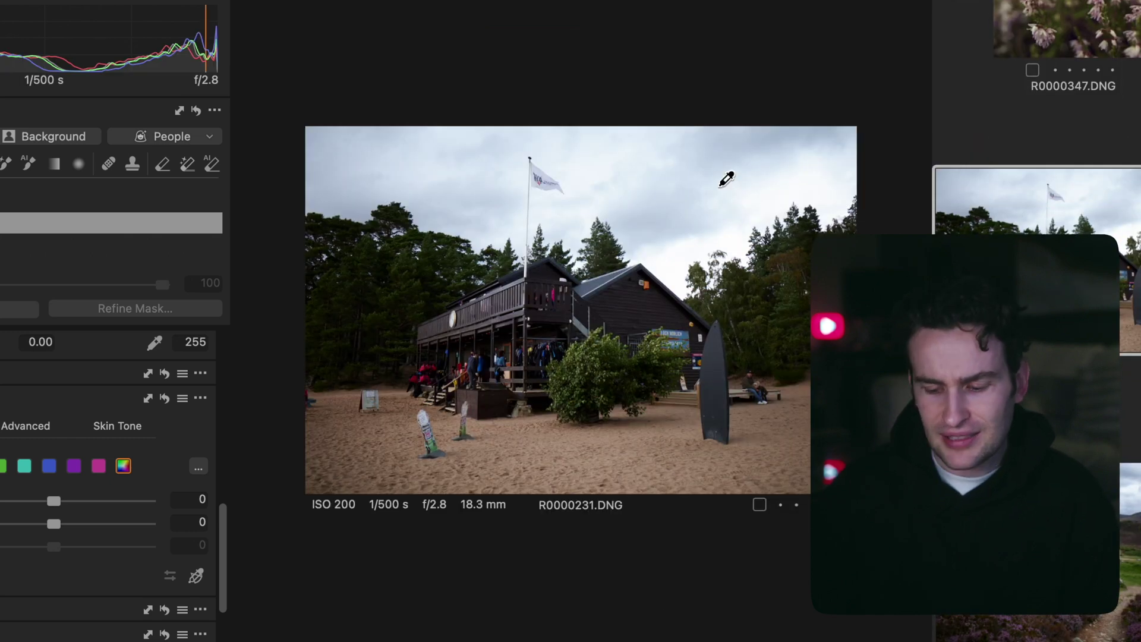
left_click(588, 0)
key("Down")
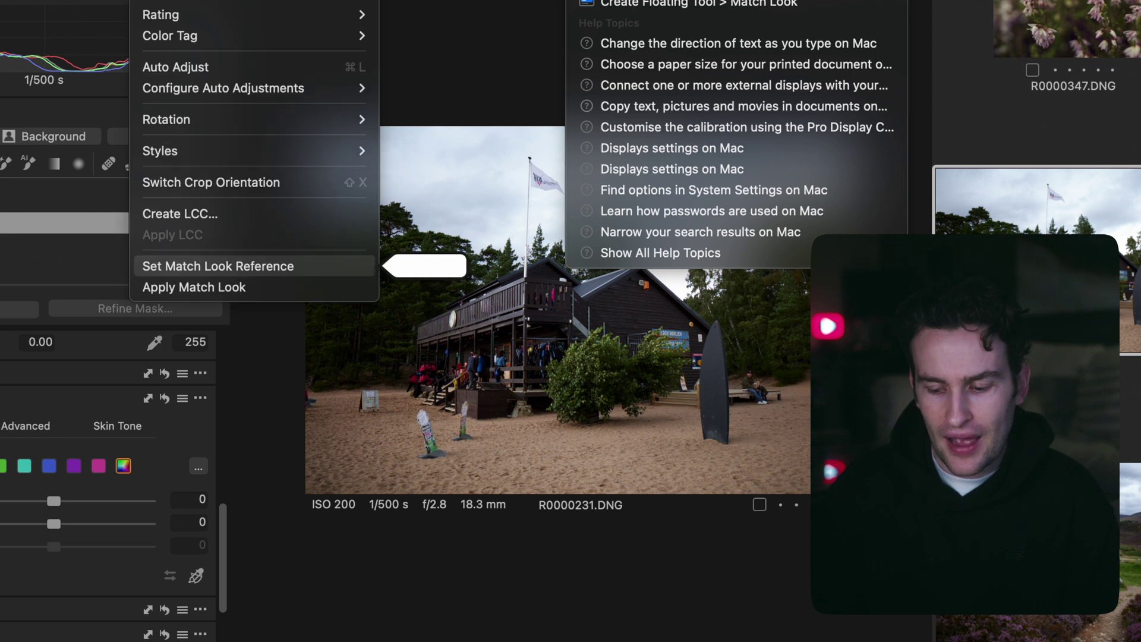
key("Down")
key("Return")
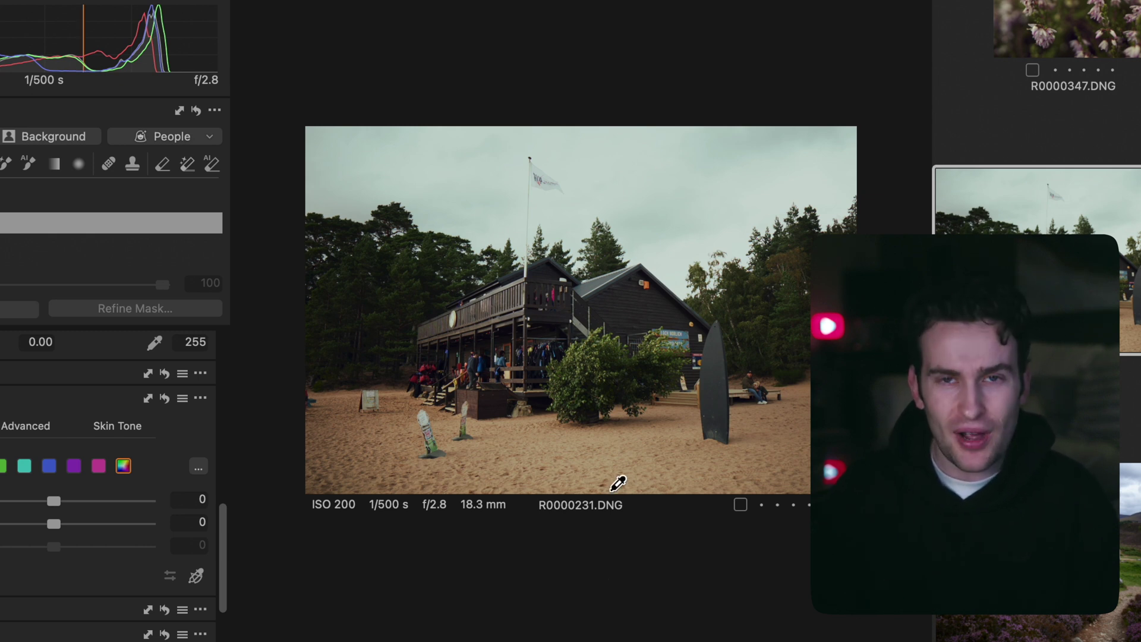
Apply Match Look to the heather landscape with the red-roofed cottage, R0000213.DNG.
left_click(1034, 544)
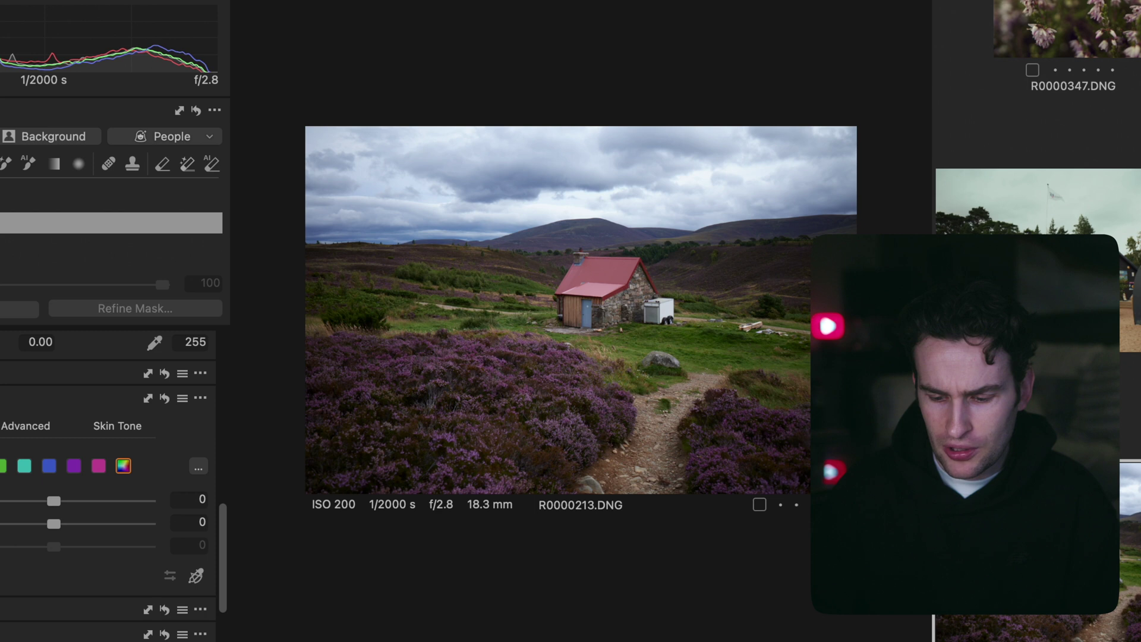
left_click(583, 0)
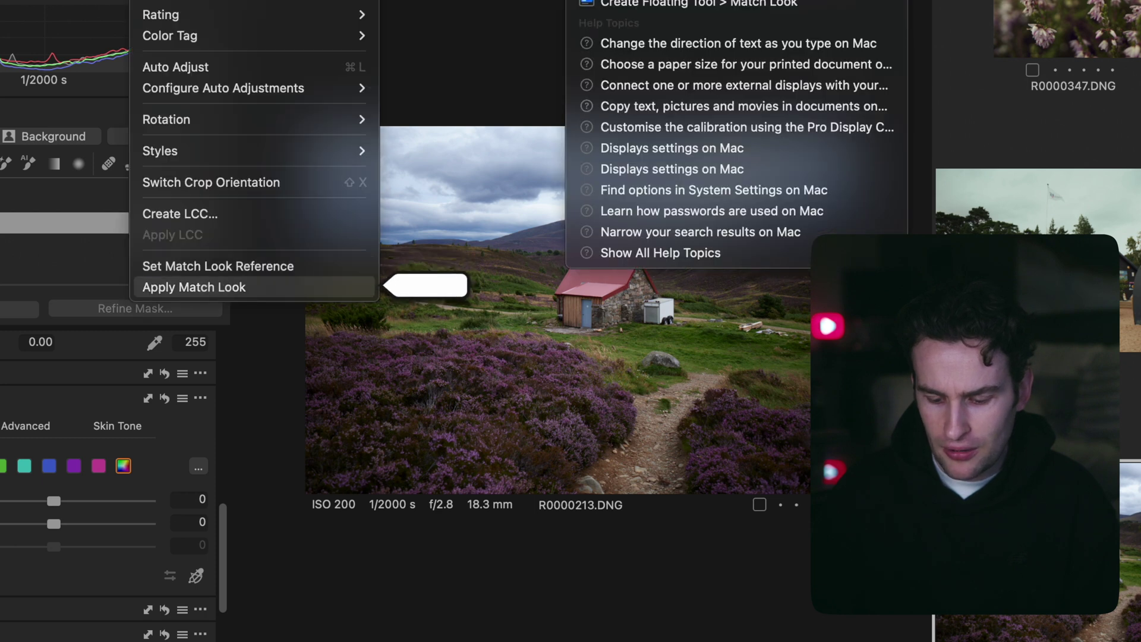
left_click(630, 0)
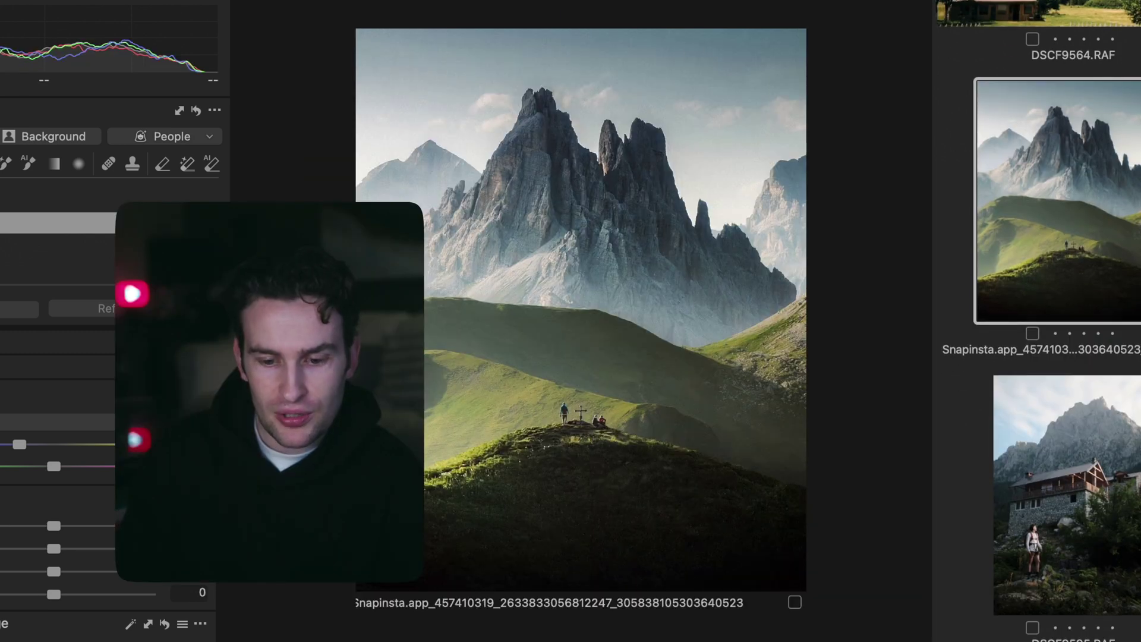
Set the mountain image with green hills and a summit cross as the Match Look reference.
key("shift+super+slash")
key("Down")
key("Return")
Apply Match Look to the stone mountain house photo DSCF9595.RAF.
left_click(1001, 577)
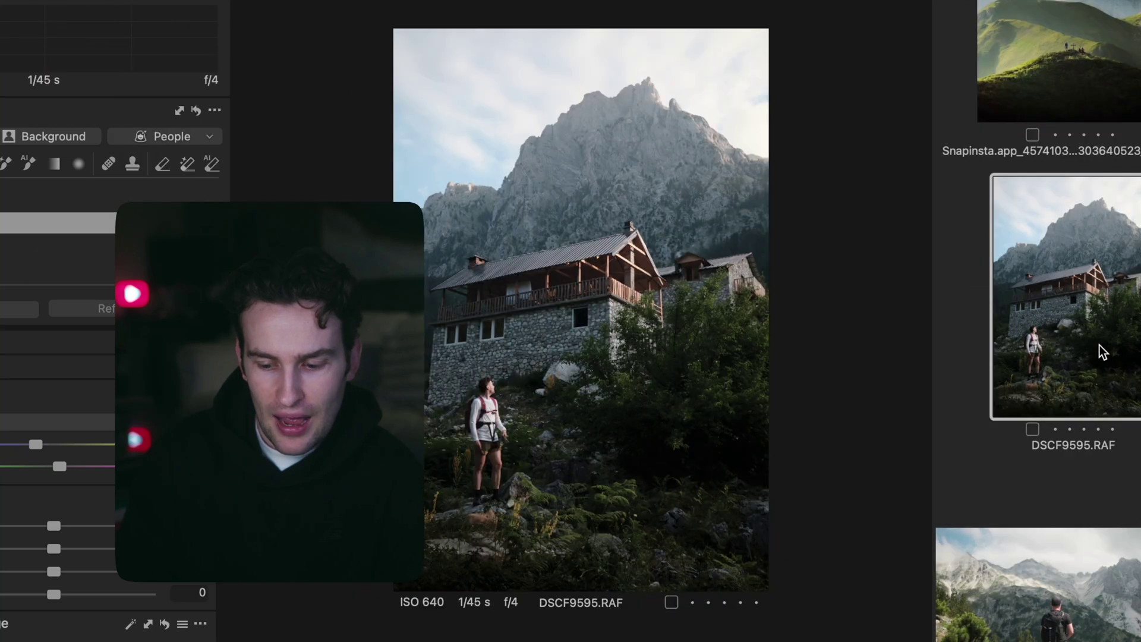
key("shift+super+slash")
key("Down")
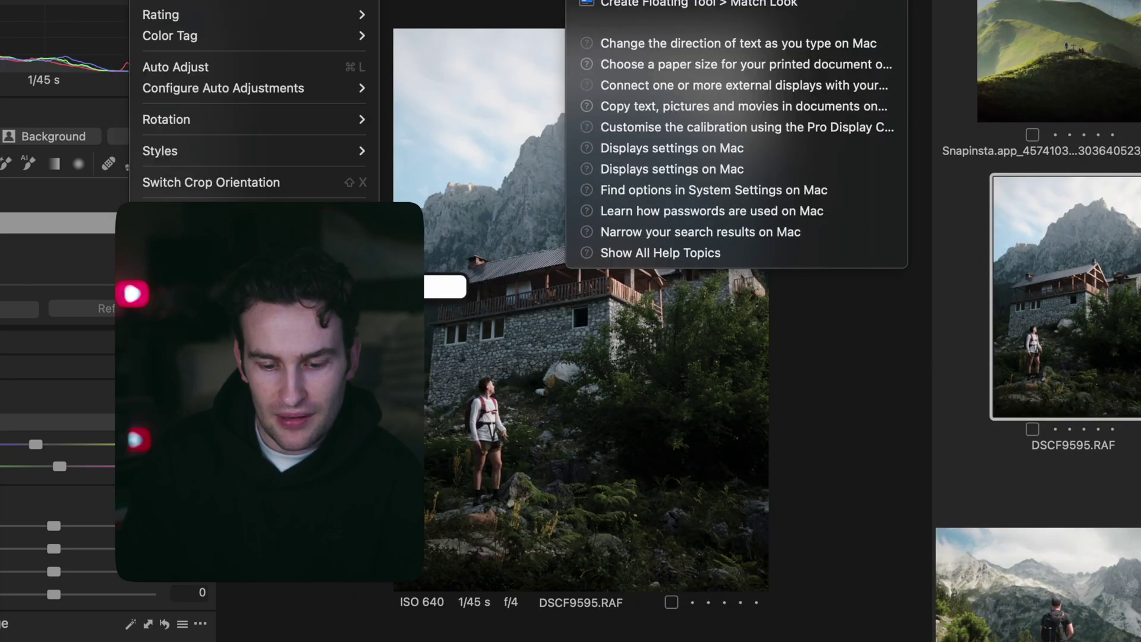
key("Escape")
key("shift+super+v")
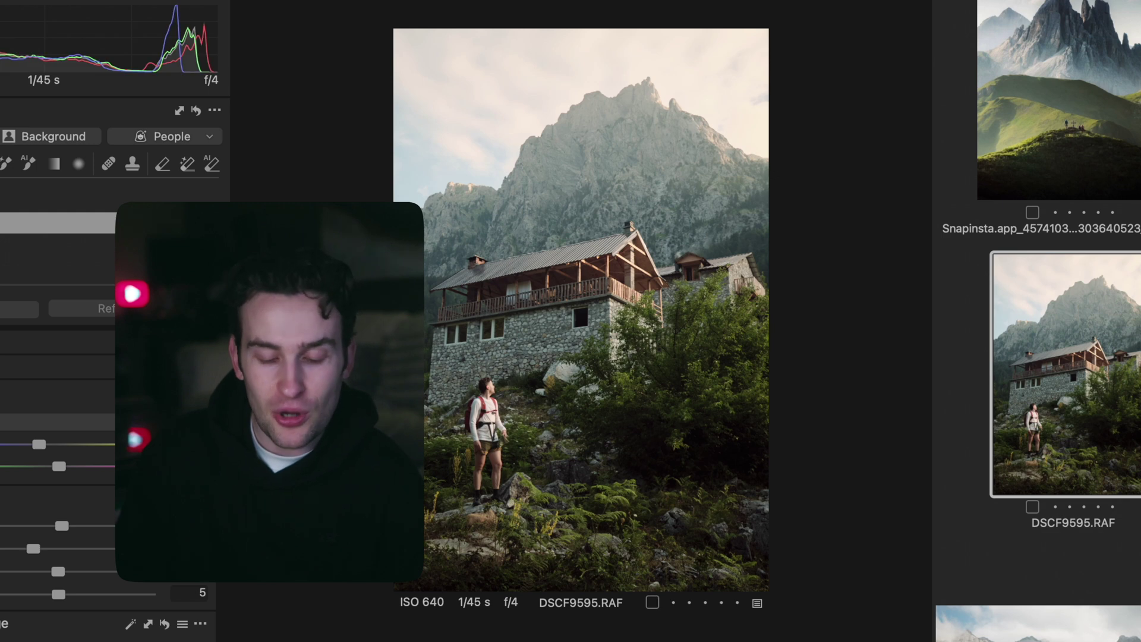
Review the green hills reference image, and apply Match Look to the hiker photo DSCF0199.RAF.
left_click(1063, 107)
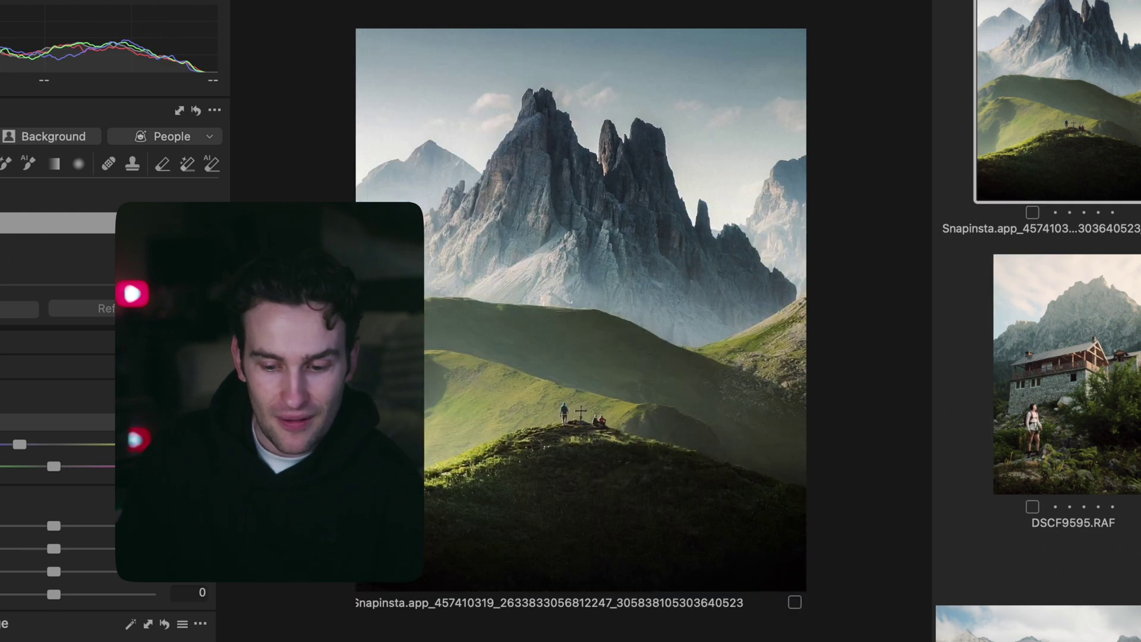
key("Down")
key("Down")
key("super+shift+slash")
key("Down")
key("Escape")
key("super+shift+a")
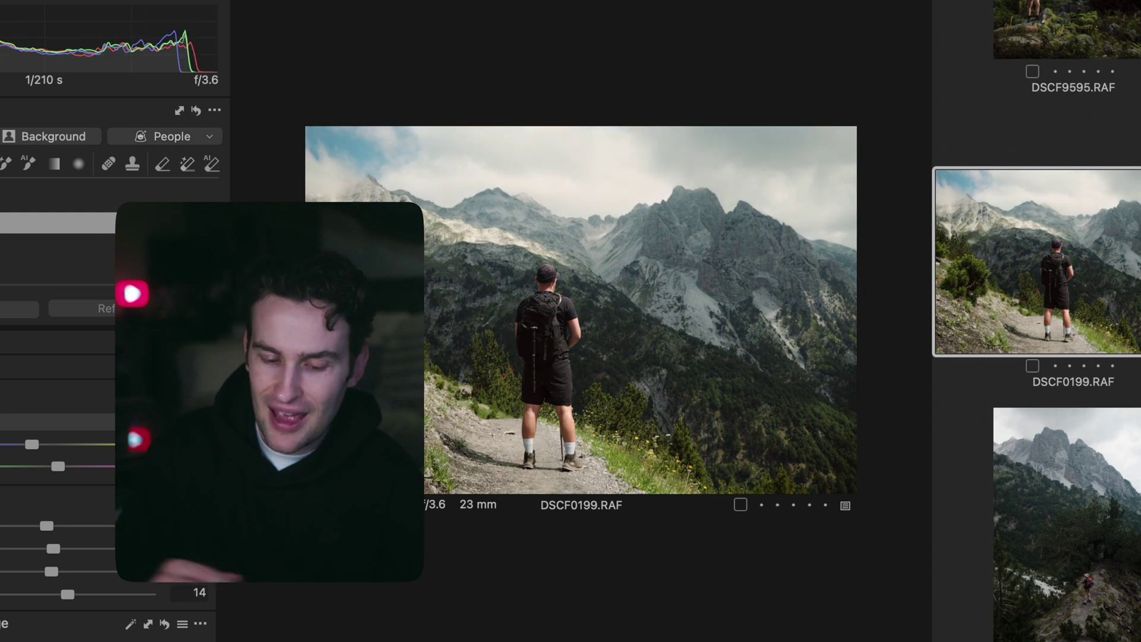
Apply Match Look to DSCF0261.RAF, the portrait photo of the hiker with a red backpack on the ridge.
key("Down")
key("super+shift+slash")
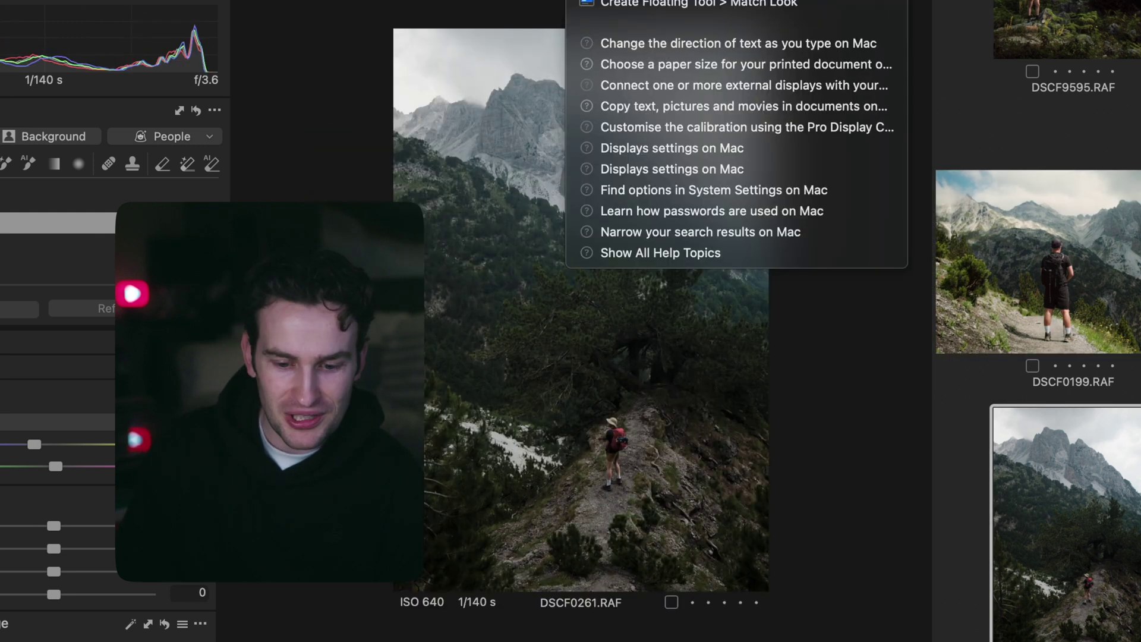
key("Escape")
key("super+shift+a")
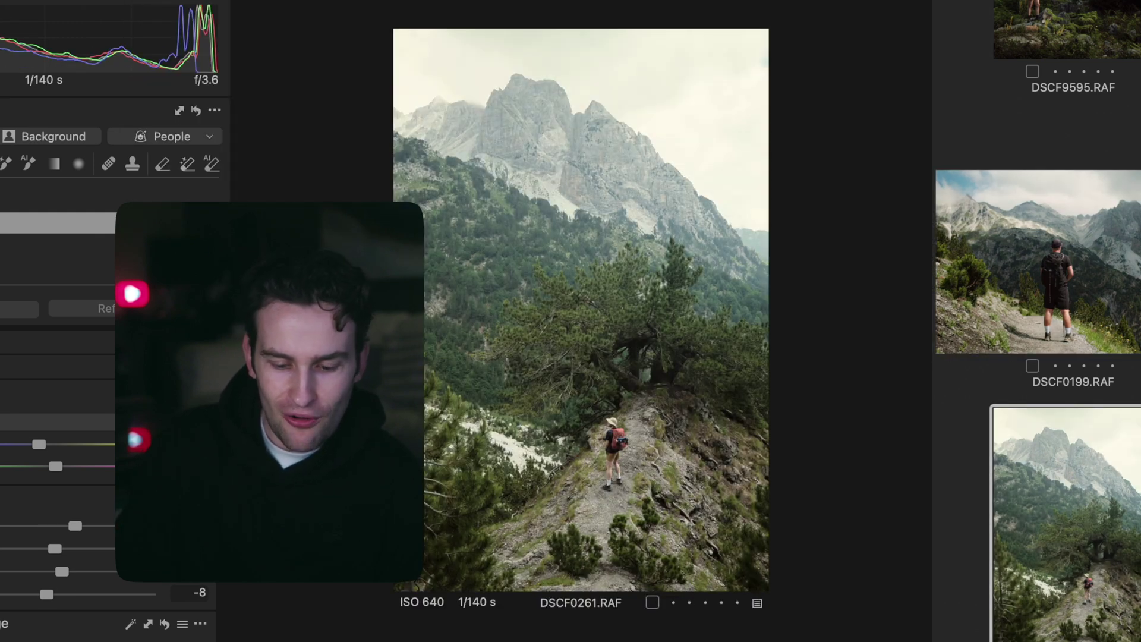
scroll(1120, 333, "up", 3)
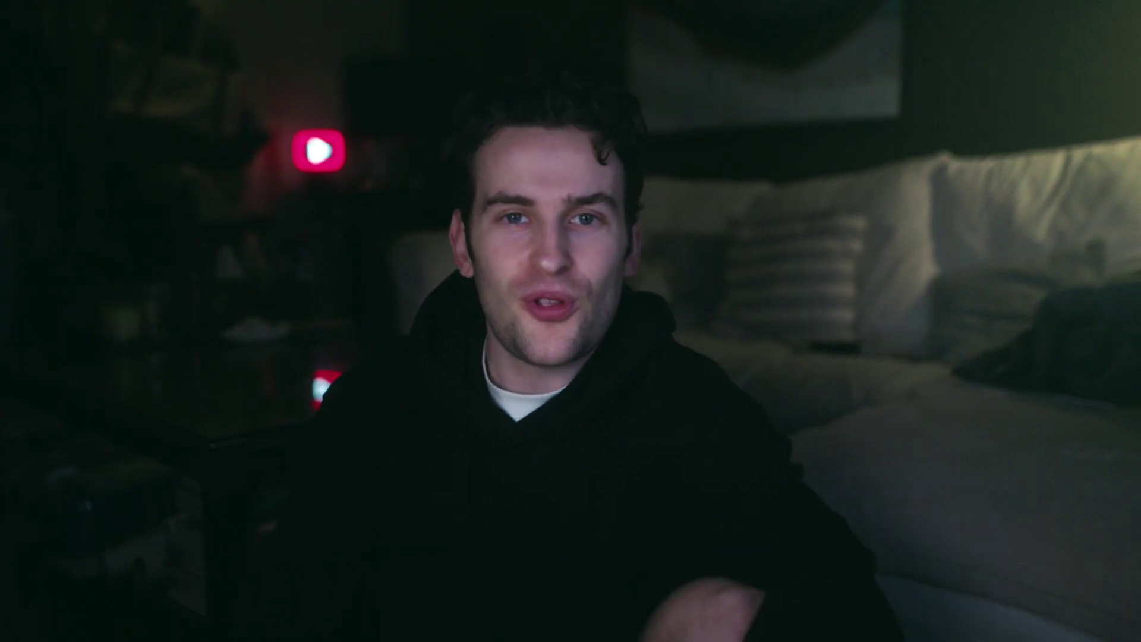